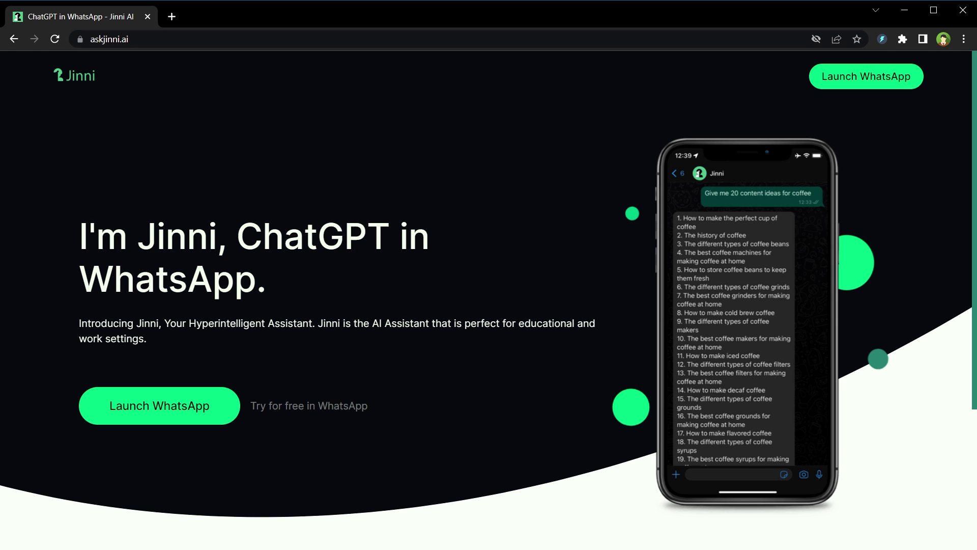
Launch the Jinni chat from its website and continue to it in WhatsApp Web.
{"action": "left_click", "coordinate": [182, 410]}
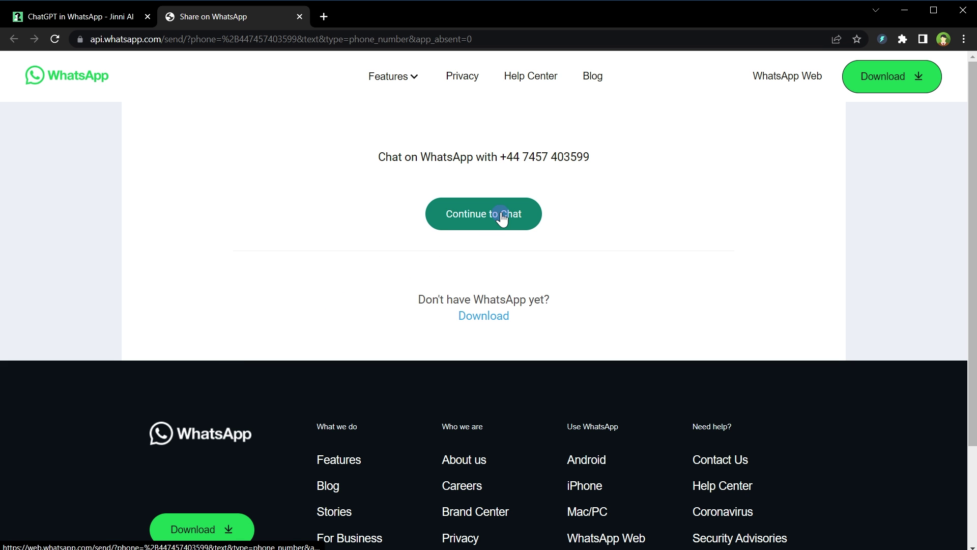
{"action": "left_click", "coordinate": [501, 216]}
{"action": "left_click", "coordinate": [497, 257]}
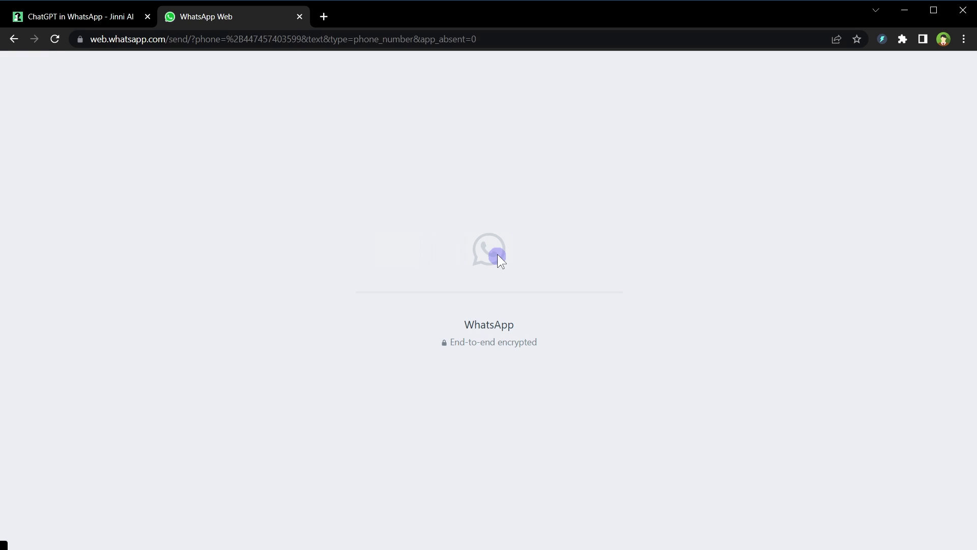
{"action": "left_click", "coordinate": [851, 303]}
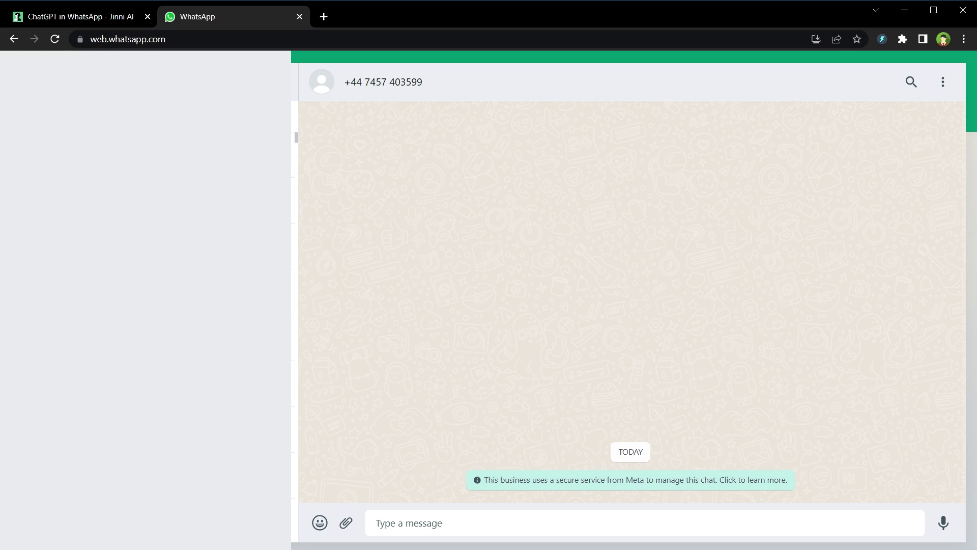
Ask Jinni "How can I improve my communication skills?" and follow up with "give me more details".
{"action": "left_click", "coordinate": [697, 520]}
{"action": "type", "text": "How can I improve my communication skills?"}
{"action": "key", "text": "Return"}
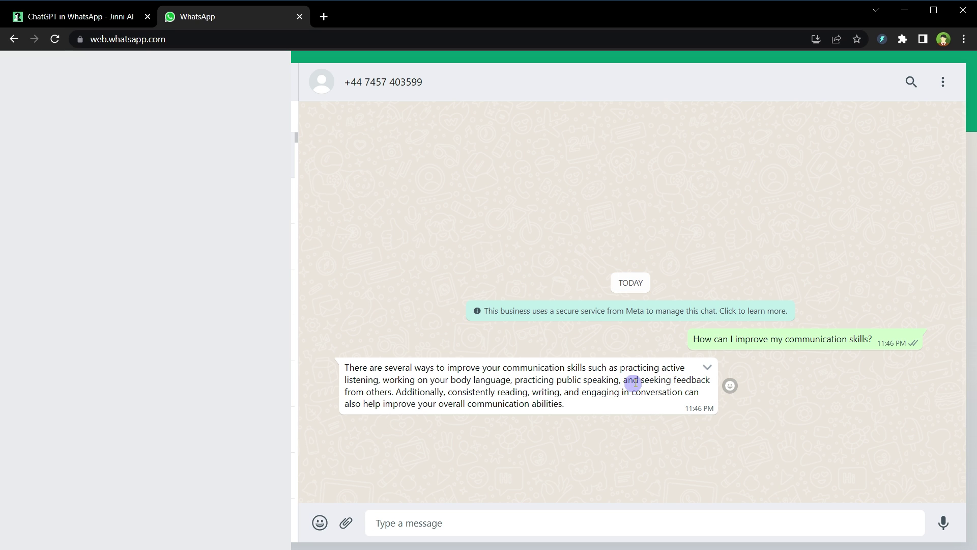
{"action": "type", "text": "give me more details"}
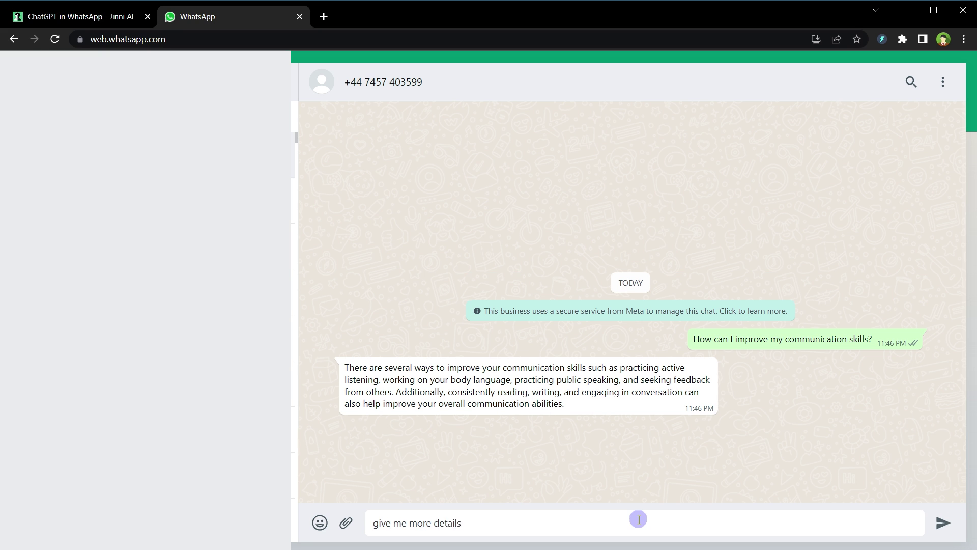
{"action": "key", "text": "Return"}
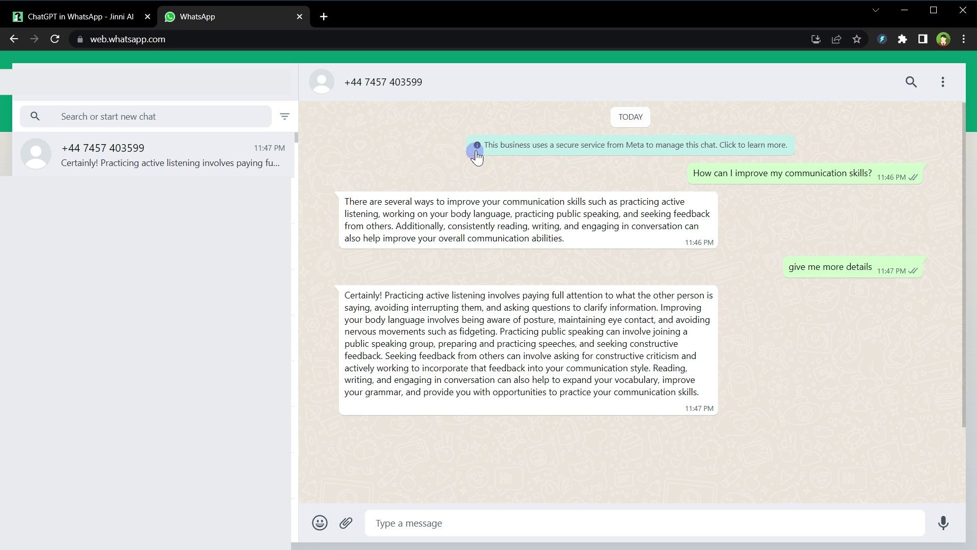
Open Jinni's contact info from the chat and look through its business details.
{"action": "left_click", "coordinate": [944, 82]}
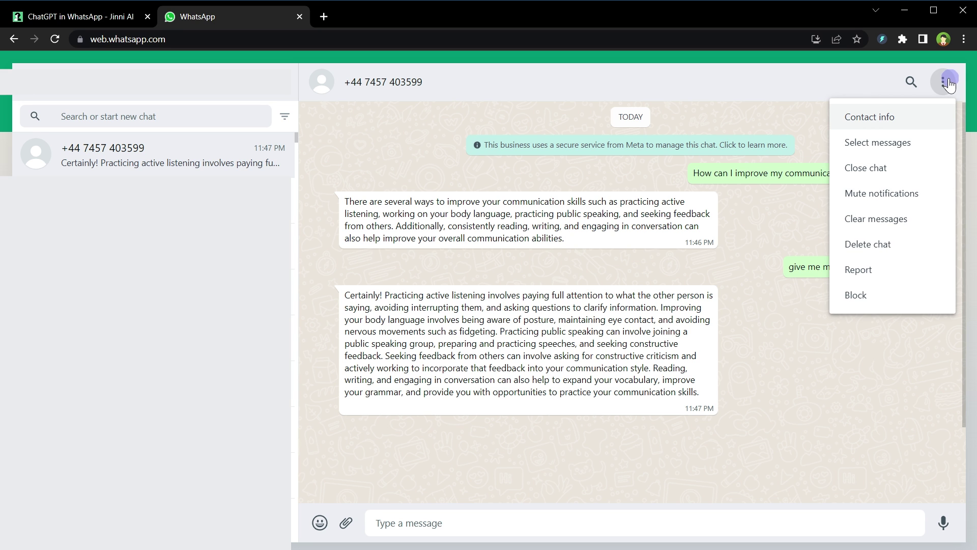
{"action": "left_click", "coordinate": [906, 118]}
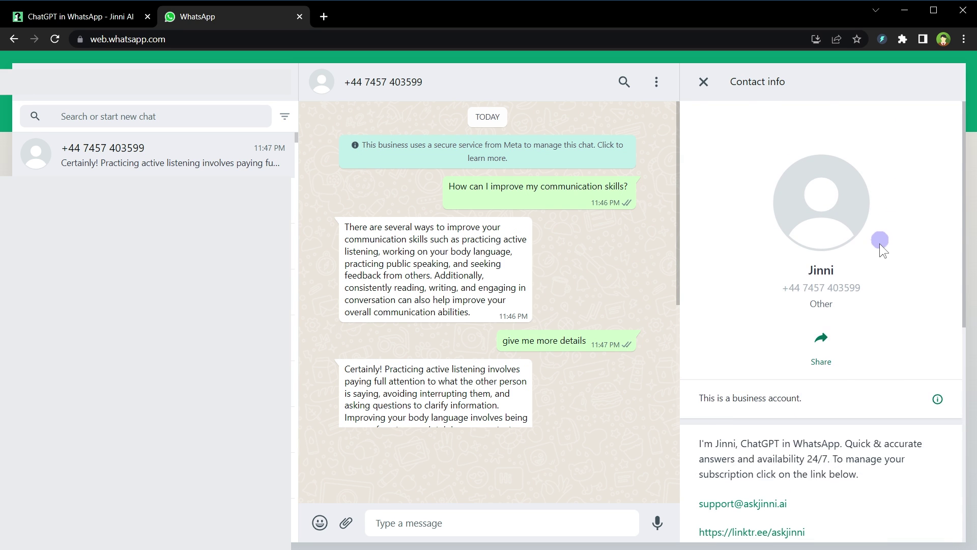
{"action": "scroll", "coordinate": [879, 245], "scroll_direction": "down", "scroll_amount": 8}
{"action": "scroll", "coordinate": [879, 248], "scroll_direction": "up", "scroll_amount": 6}
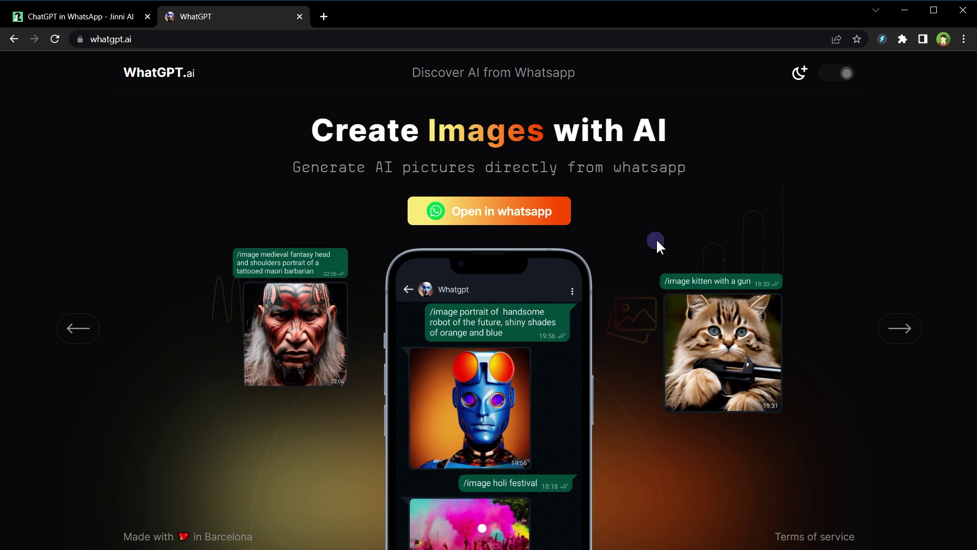
Open the Whatgpt chat from the whatgpt.ai page and continue to it in WhatsApp Web.
{"action": "left_click", "coordinate": [496, 216]}
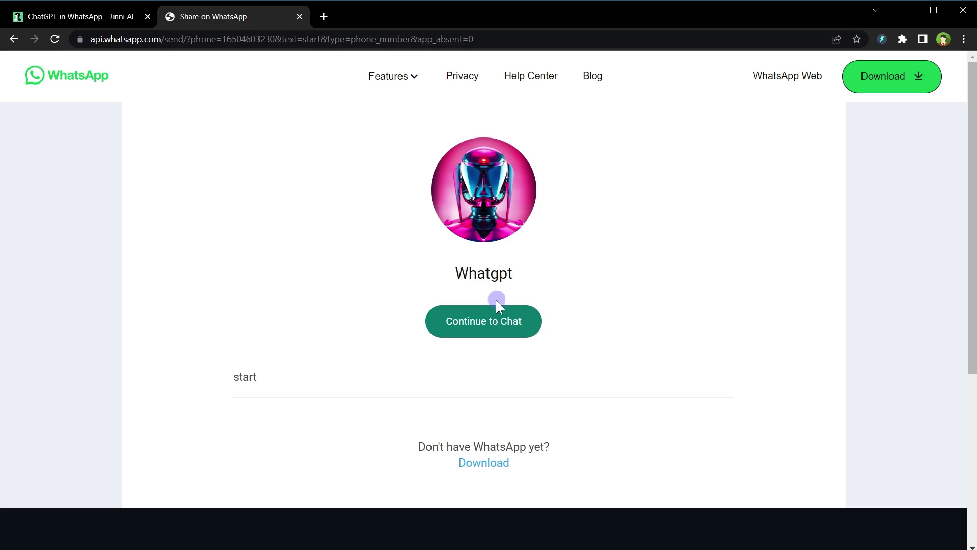
{"action": "left_click", "coordinate": [493, 320]}
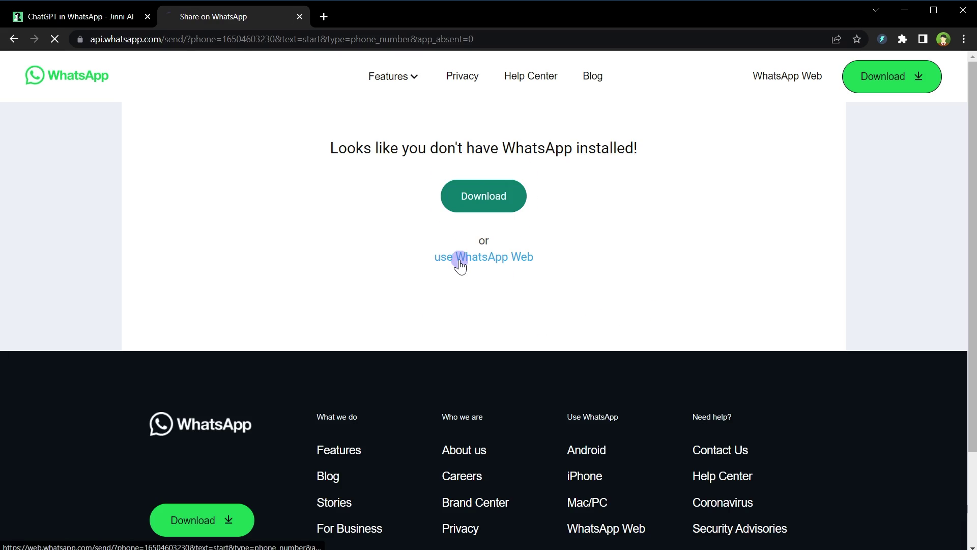
{"action": "left_click", "coordinate": [460, 259]}
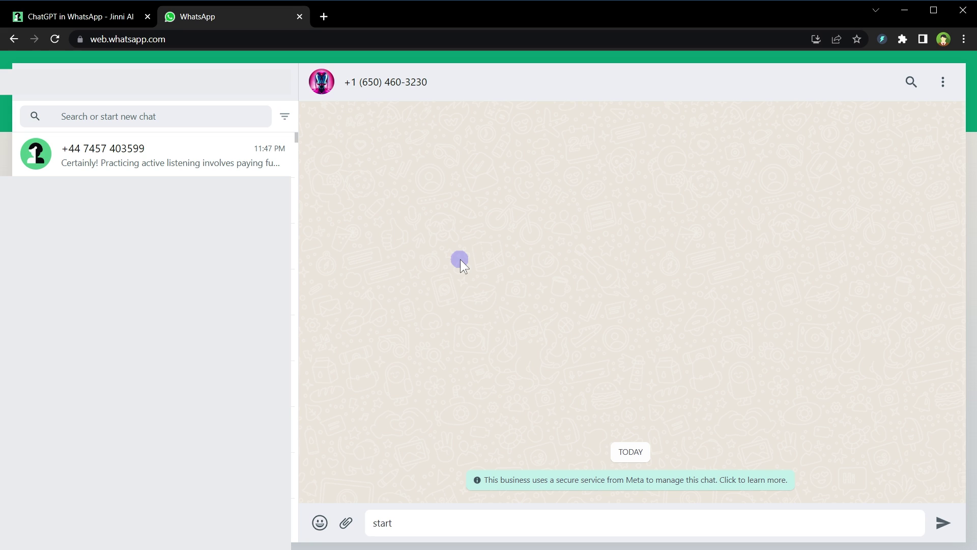
Send the prefilled "start" message to Whatgpt and expand its welcome reply to the full text.
{"action": "double_click", "coordinate": [589, 515]}
{"action": "left_click", "coordinate": [589, 515]}
{"action": "left_click", "coordinate": [942, 522]}
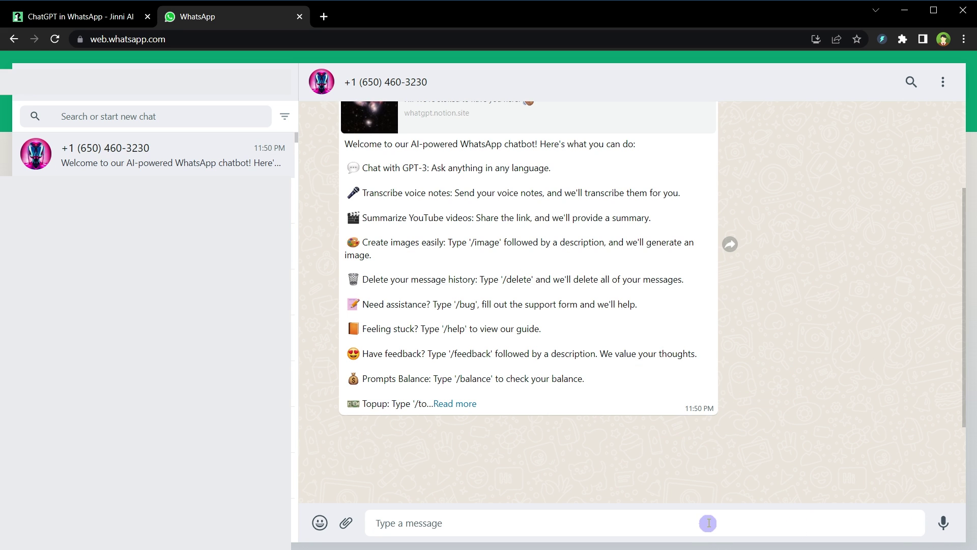
{"action": "scroll", "coordinate": [760, 321], "scroll_direction": "up", "scroll_amount": 3}
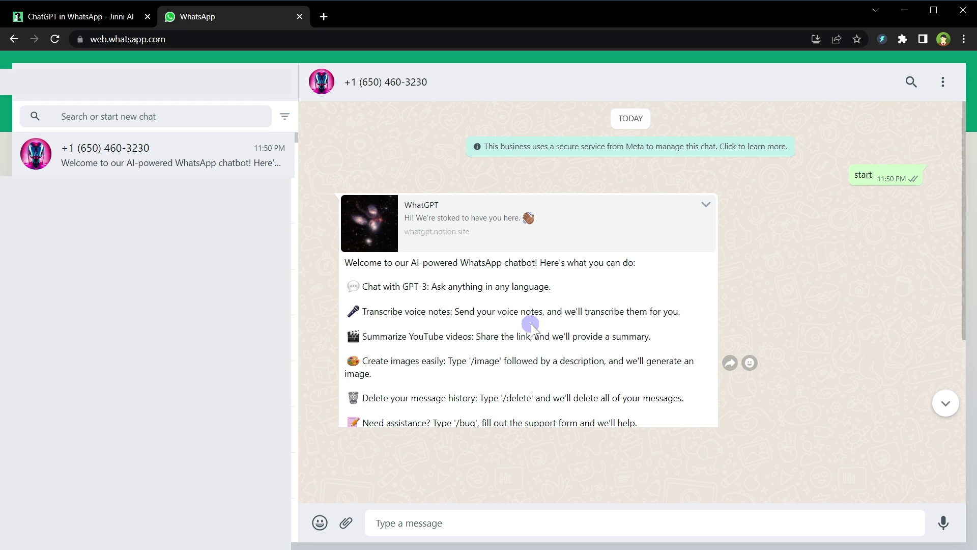
{"action": "scroll", "coordinate": [531, 326], "scroll_direction": "down", "scroll_amount": 3}
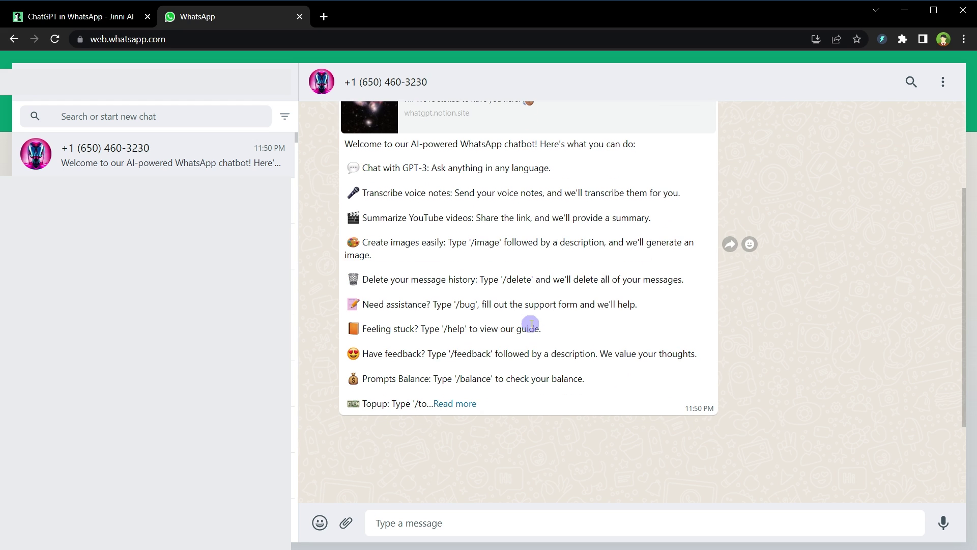
{"action": "left_click", "coordinate": [455, 403]}
Send Whatgpt the request: Translate "I am the best" into Italian.
{"action": "left_click", "coordinate": [602, 520]}
{"action": "type", "text": "Translate \"I am the best\" into Italian."}
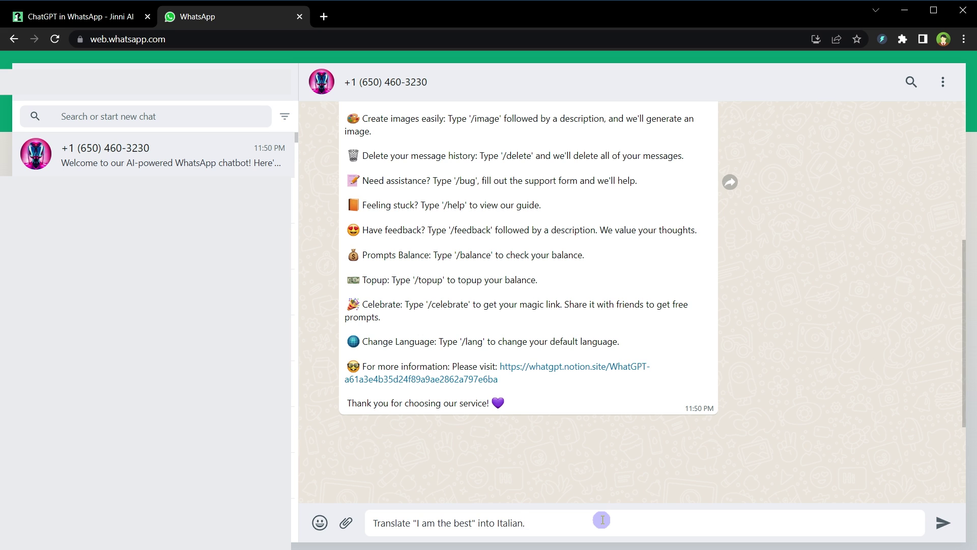
{"action": "key", "text": "Return"}
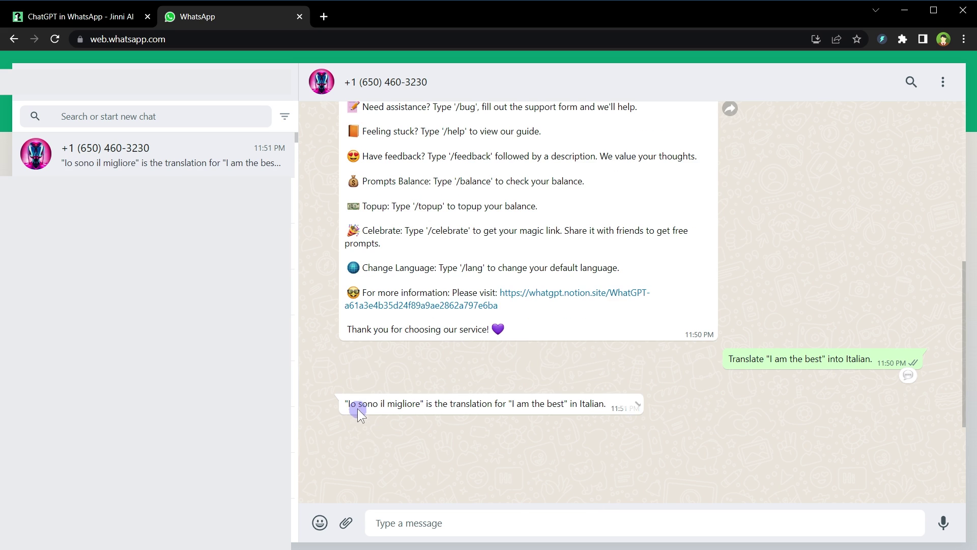
{"action": "left_click_drag", "start_coordinate": [358, 408], "coordinate": [583, 411]}
Send Whatgpt the image prompt "/image statue of liberty".
{"action": "left_click", "coordinate": [739, 523]}
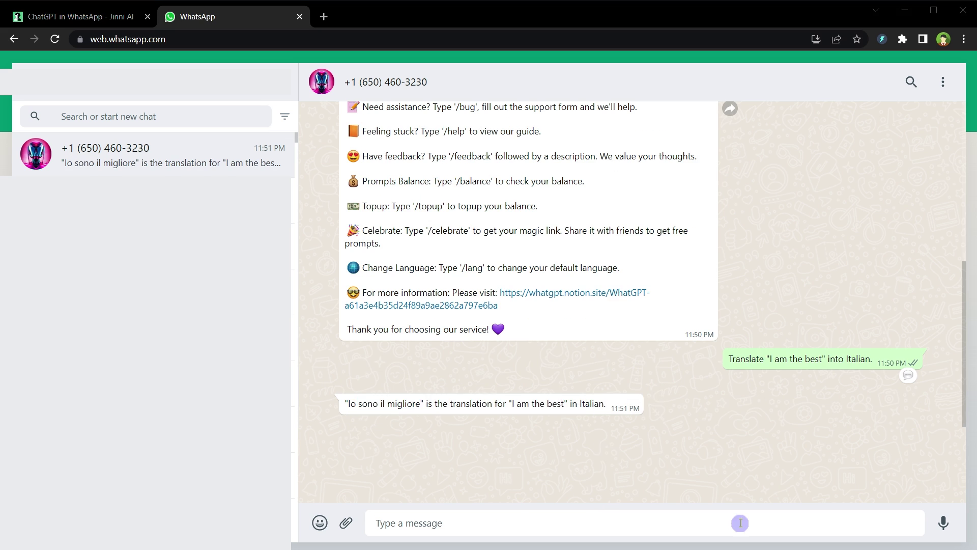
{"action": "type", "text": "/image statue of liberty"}
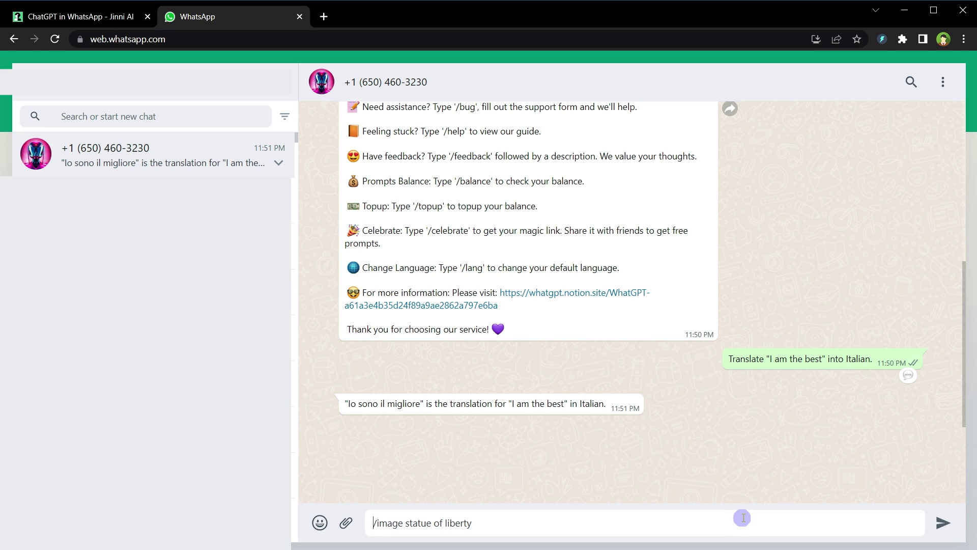
{"action": "key", "text": "ctrl+shift+Right"}
{"action": "key", "text": "ctrl+Right"}
{"action": "key", "text": "shift+End"}
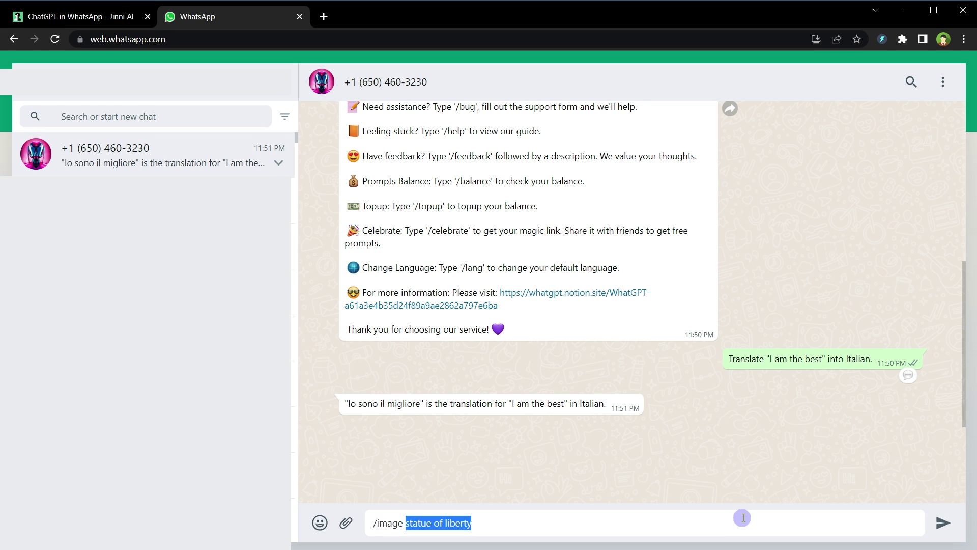
{"action": "key", "text": "Right"}
{"action": "key", "text": "Return"}
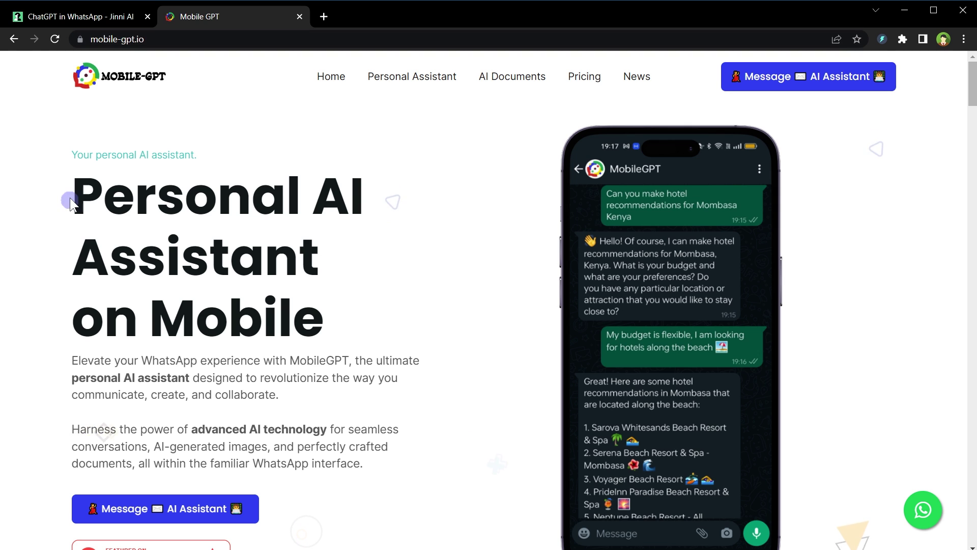
Open the MobileGPT chat from mobile-gpt.io in WhatsApp Web and send the prefilled "Hi MobileGPT" greeting.
{"action": "left_click_drag", "start_coordinate": [69, 198], "coordinate": [416, 469]}
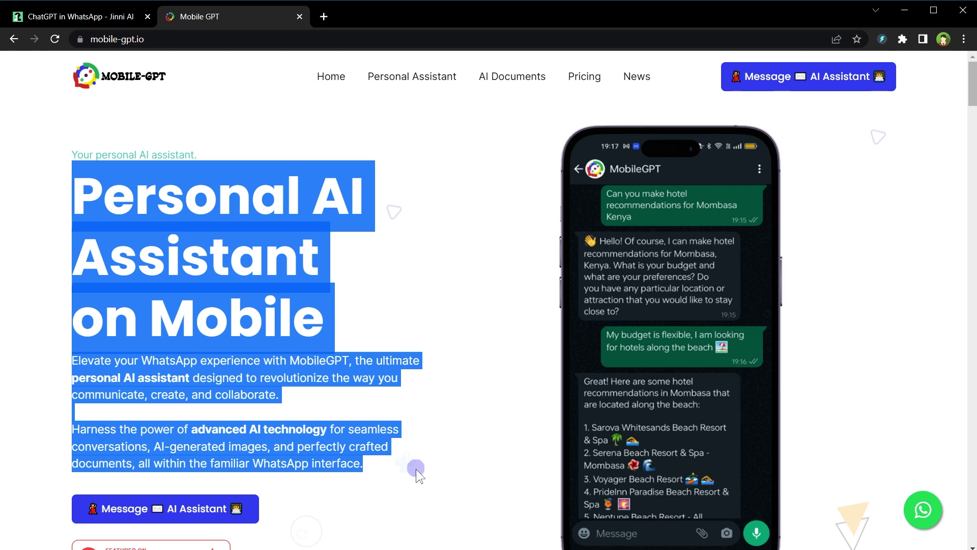
{"action": "left_click", "coordinate": [402, 448]}
{"action": "scroll", "coordinate": [392, 427], "scroll_direction": "down", "scroll_amount": 3}
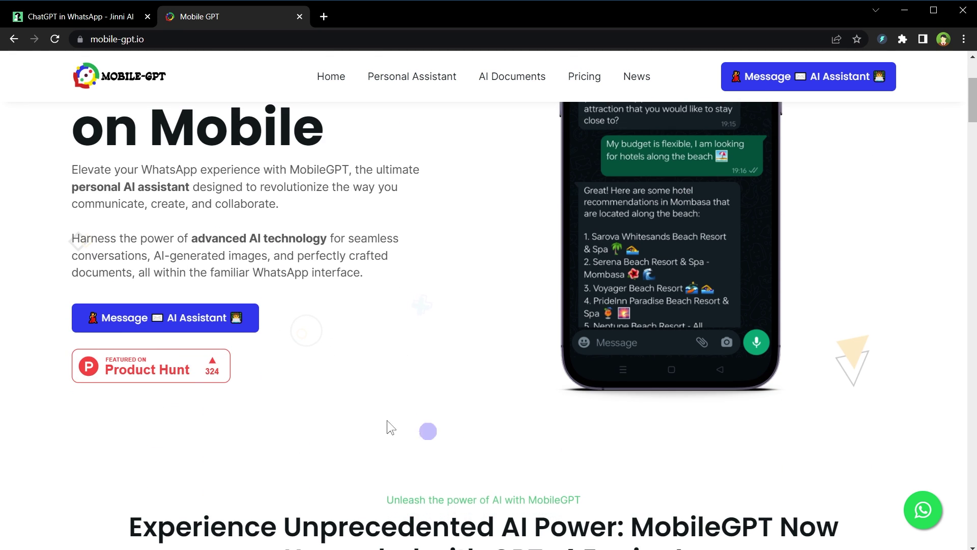
{"action": "left_click", "coordinate": [202, 318]}
{"action": "left_click", "coordinate": [478, 330]}
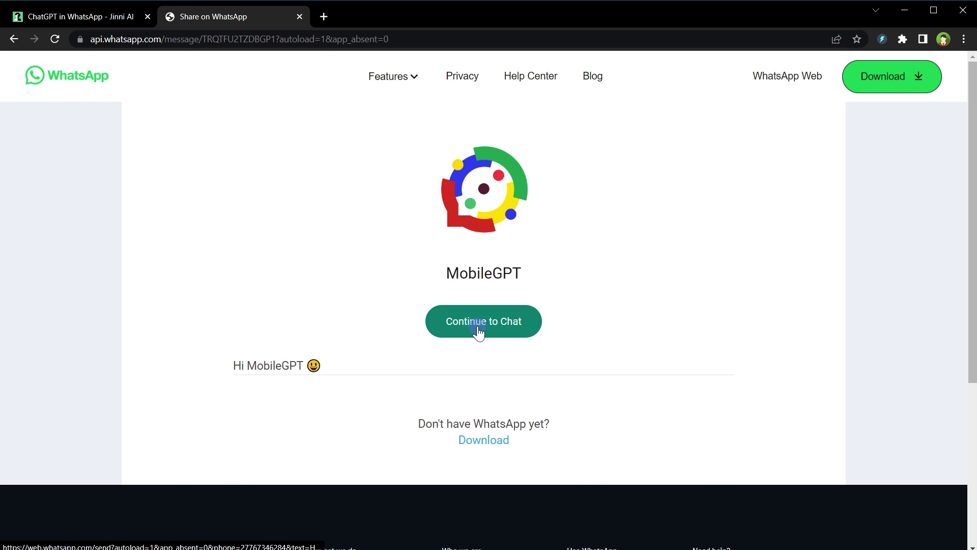
{"action": "left_click", "coordinate": [510, 257]}
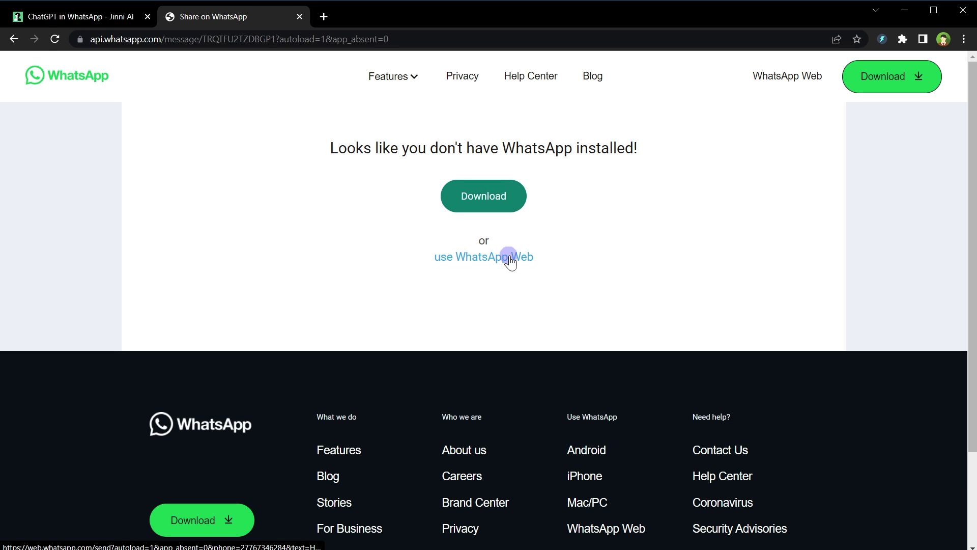
{"action": "key", "text": "Return"}
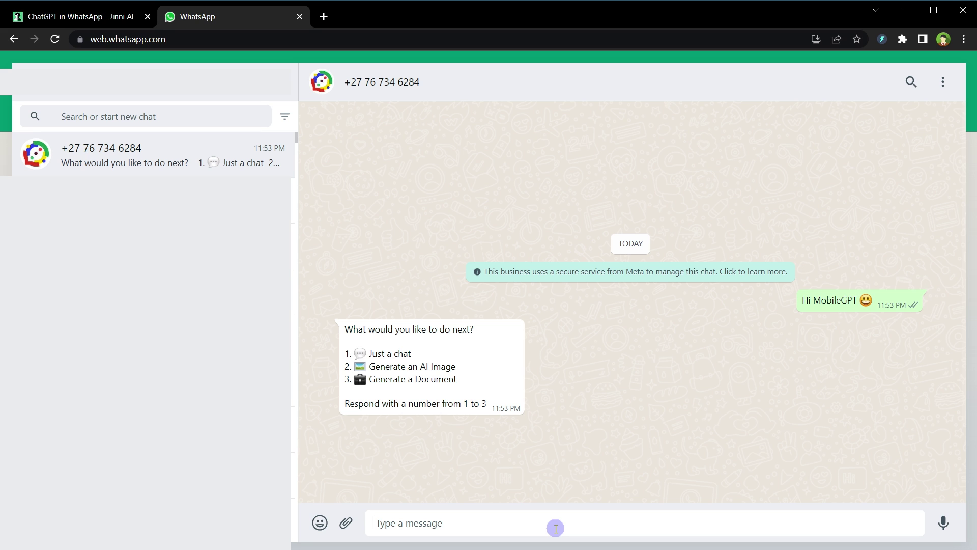
Reply 1 to choose Just a chat and send "Give me a smart quote from 'Oscar Wilde'" to MobileGPT.
{"action": "type", "text": "1"}
{"action": "key", "text": "Return"}
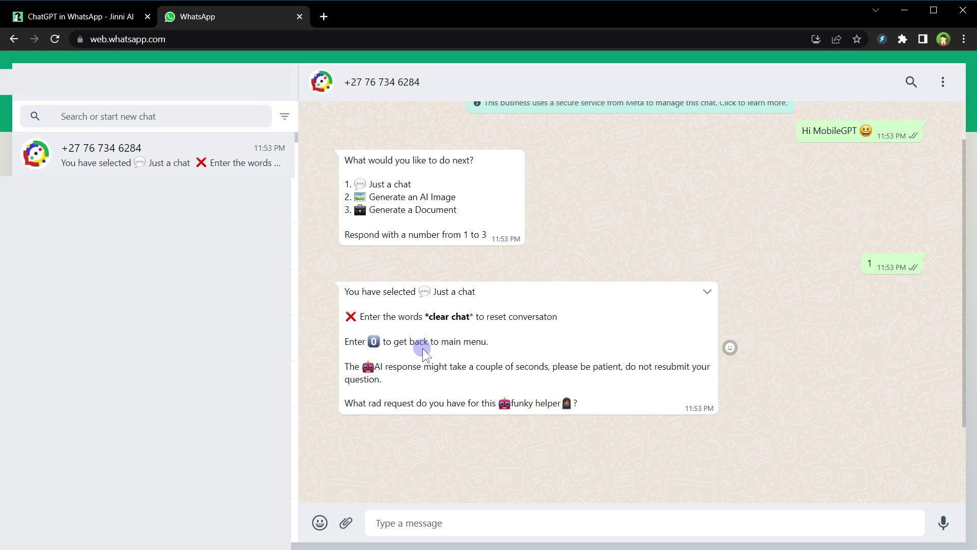
{"action": "left_click", "coordinate": [493, 527]}
{"action": "type", "text": "Give me a smart quote from 'Oscar Wilde'"}
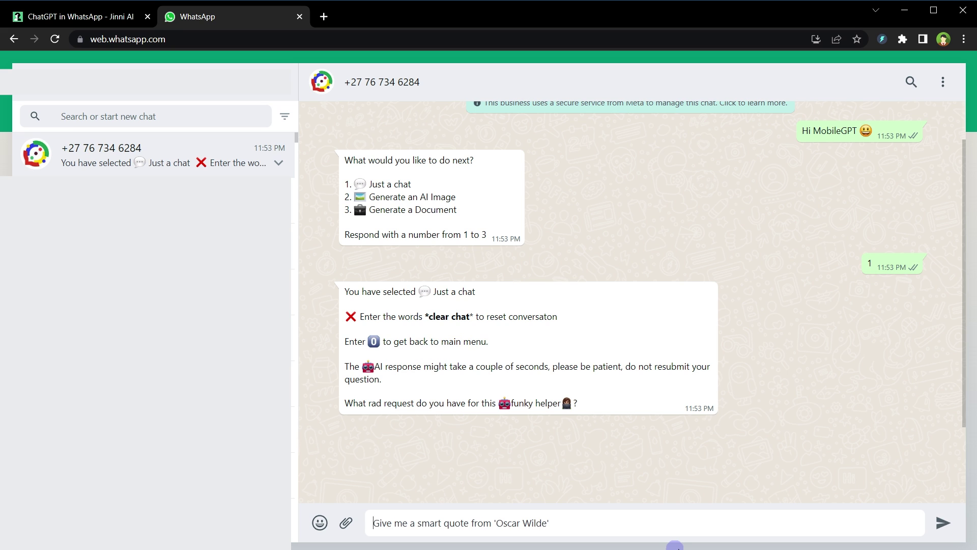
{"action": "key", "text": "ctrl+a"}
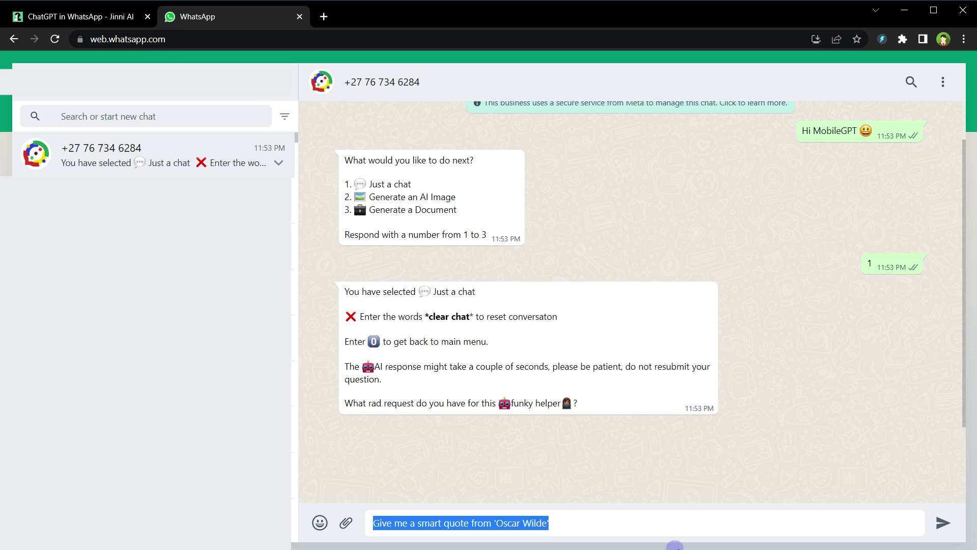
{"action": "key", "text": "Return"}
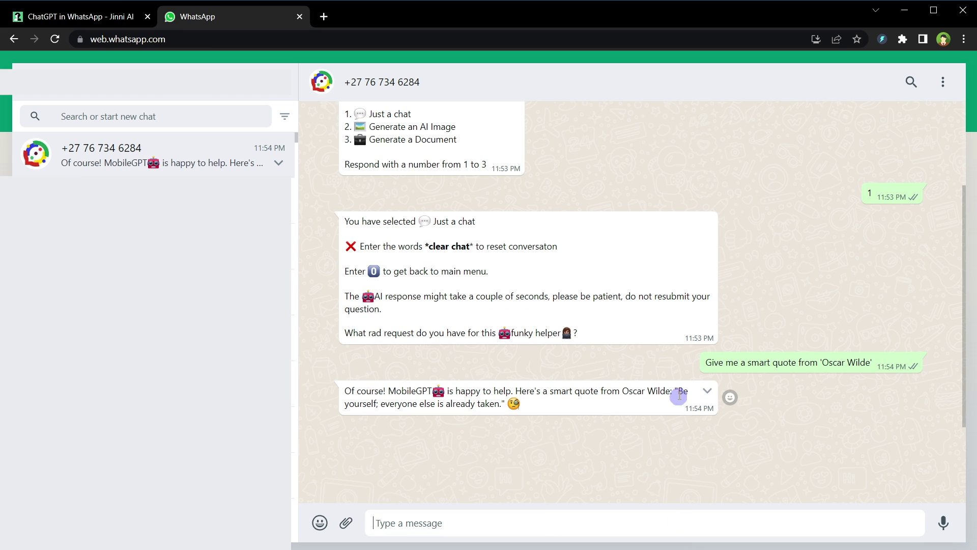
{"action": "left_click_drag", "start_coordinate": [676, 391], "coordinate": [500, 402]}
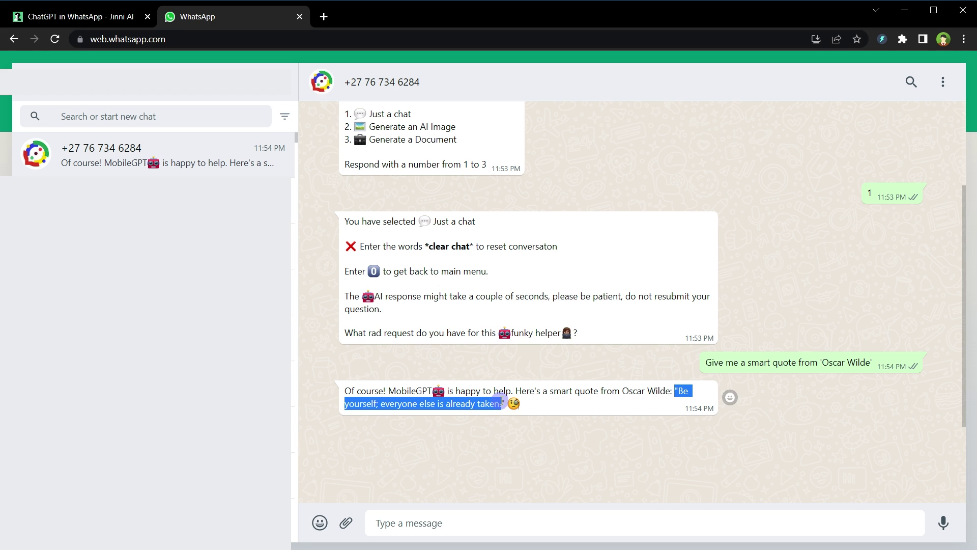
Send 0 to MobileGPT to leave the chat mode and go back to the main menu.
{"action": "left_click", "coordinate": [614, 523]}
{"action": "type", "text": "0"}
{"action": "key", "text": "Return"}
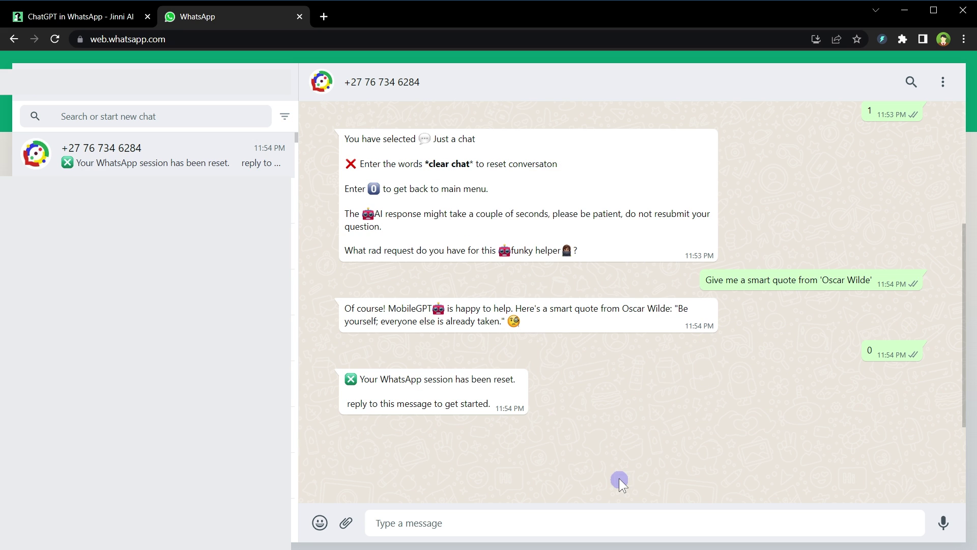
Reply 3 to restart the MobileGPT session and reply 3 again to choose Generate a Document.
{"action": "scroll", "coordinate": [626, 390], "scroll_direction": "up", "scroll_amount": 4}
{"action": "scroll", "coordinate": [626, 389], "scroll_direction": "down", "scroll_amount": 4}
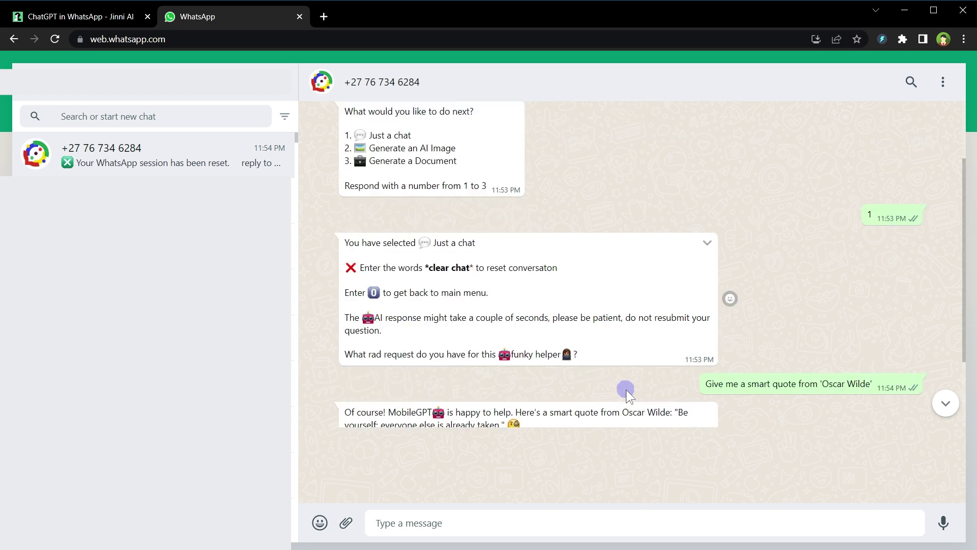
{"action": "type", "text": "3"}
{"action": "key", "text": "Return"}
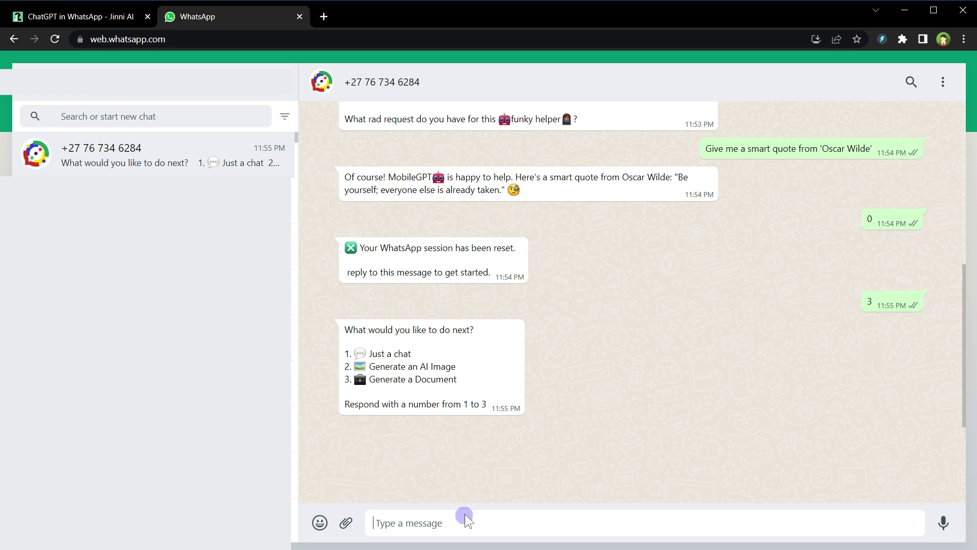
{"action": "type", "text": "3"}
{"action": "key", "text": "Return"}
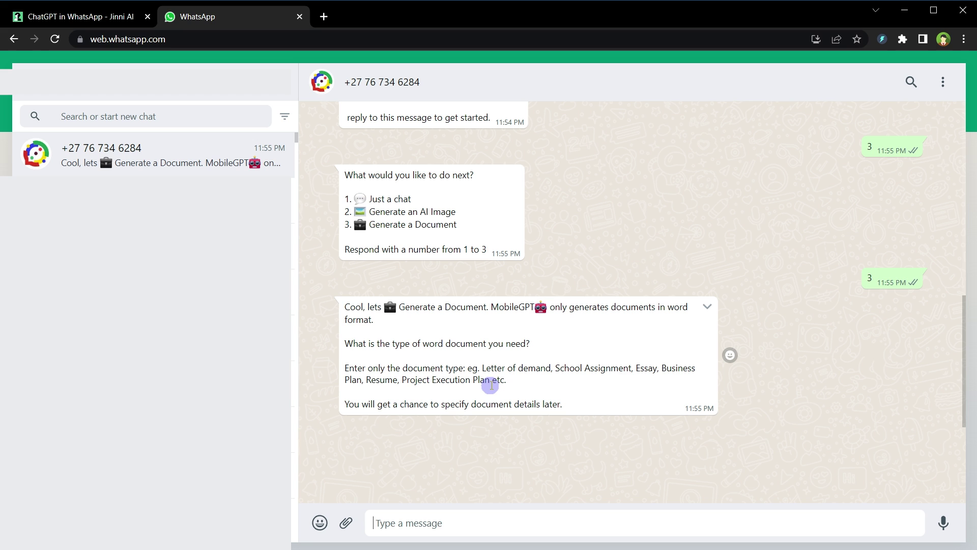
Copy "School Assignment" from MobileGPT's list of example document types and send it as the wanted document type.
{"action": "left_click_drag", "start_coordinate": [555, 368], "coordinate": [634, 368]}
{"action": "key", "text": "ctrl+c"}
{"action": "left_click", "coordinate": [514, 522]}
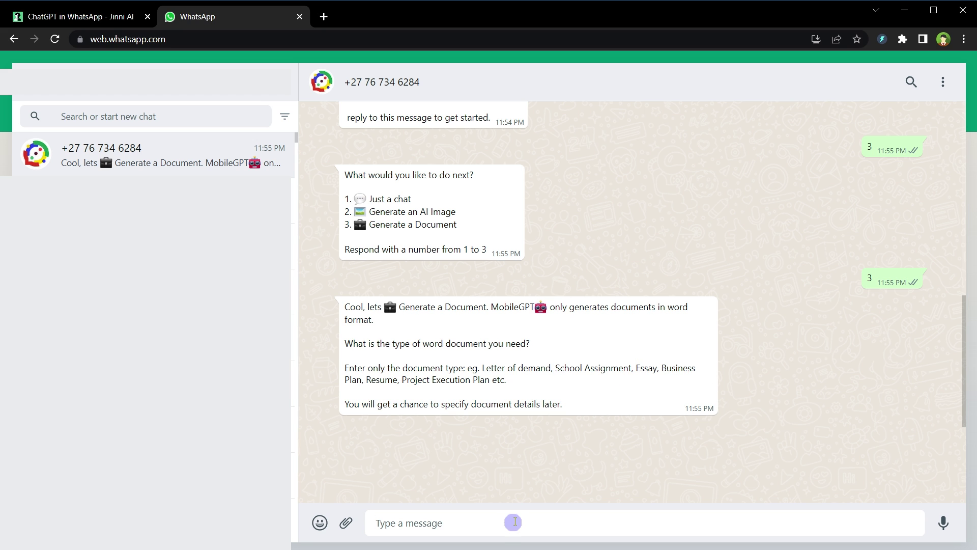
{"action": "key", "text": "ctrl+v"}
{"action": "key", "text": "Return"}
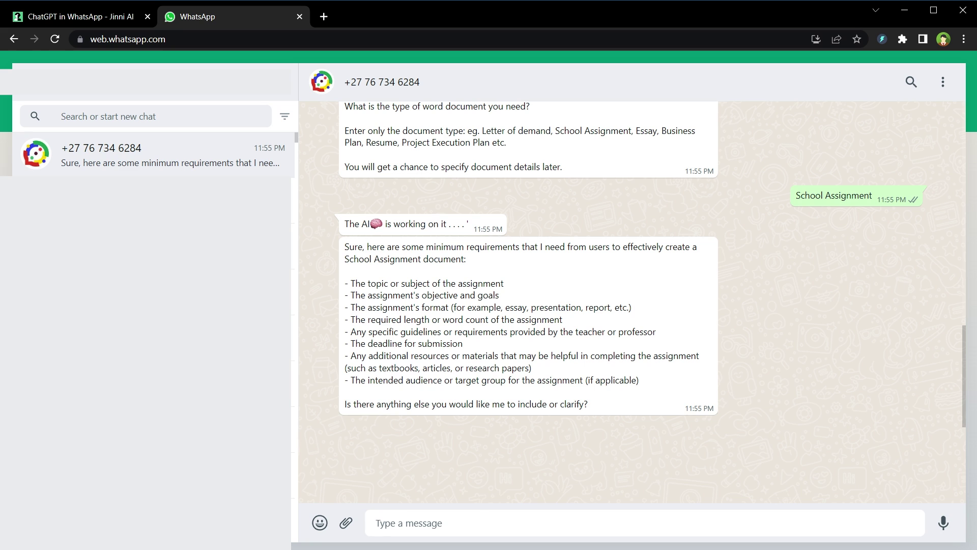
Send MobileGPT the assignment details (topic 'greenhouse effect', essay format, 250 words) and download and open the generated DOCX file.
{"action": "type", "text": "- Topic is 'greenhouse effect' - format is essay - length or word count for the document should be 250 words"}
{"action": "key", "text": "ctrl+a"}
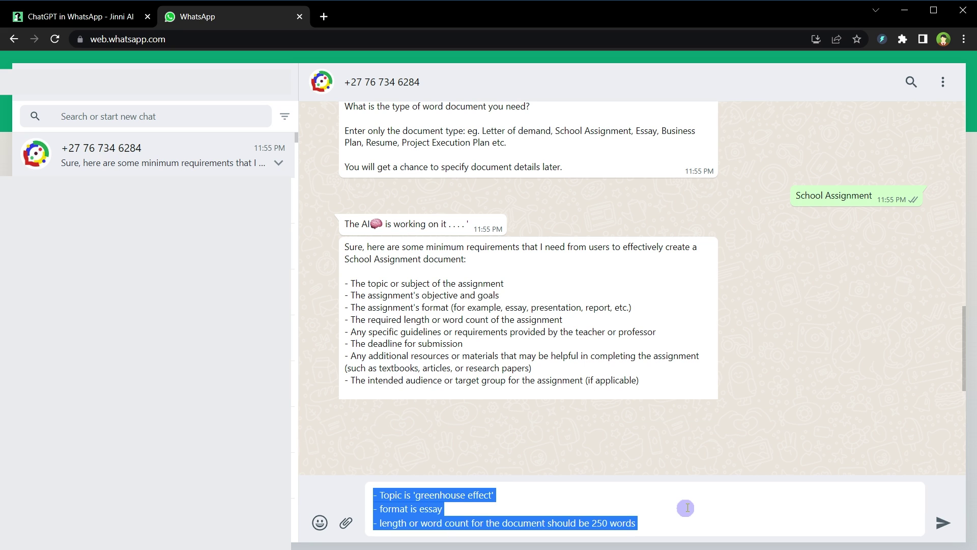
{"action": "key", "text": "Right"}
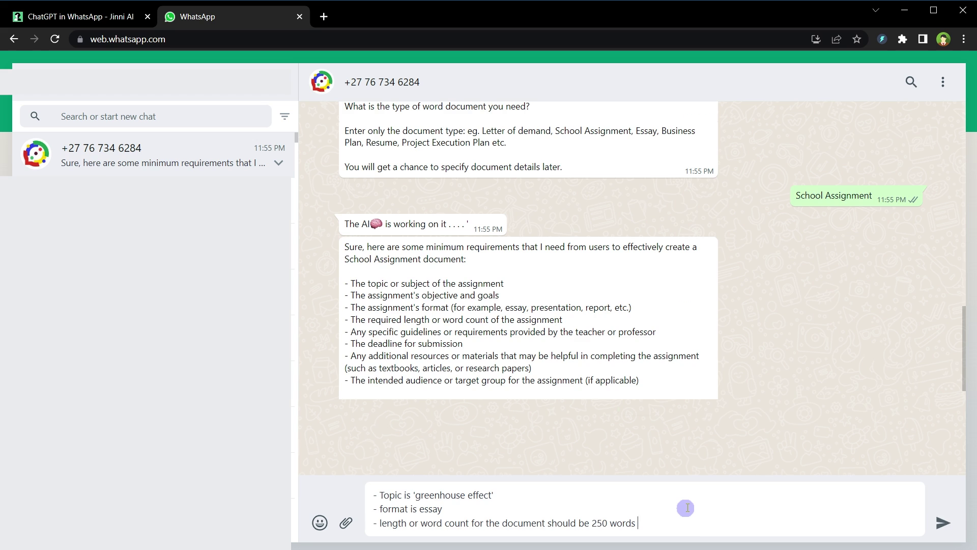
{"action": "key", "text": "Return"}
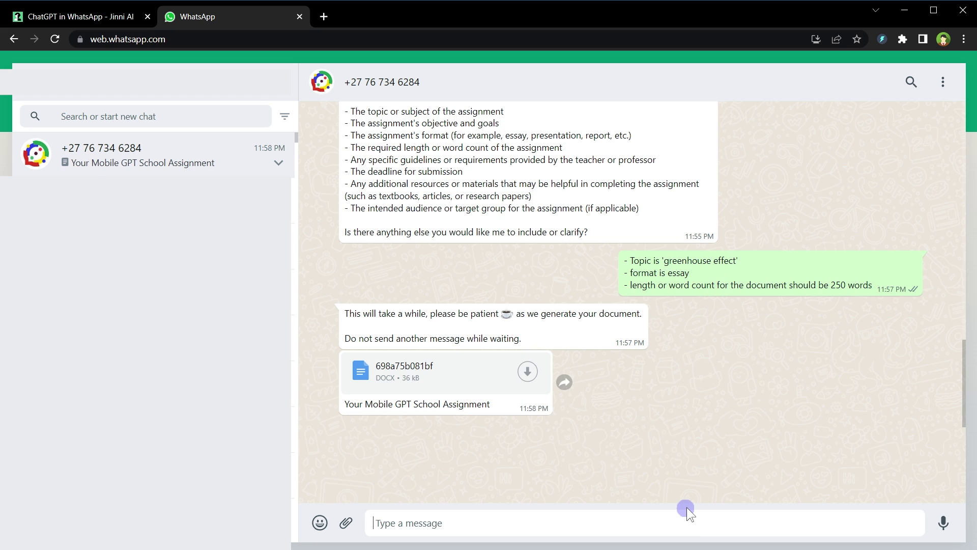
{"action": "left_click", "coordinate": [528, 372]}
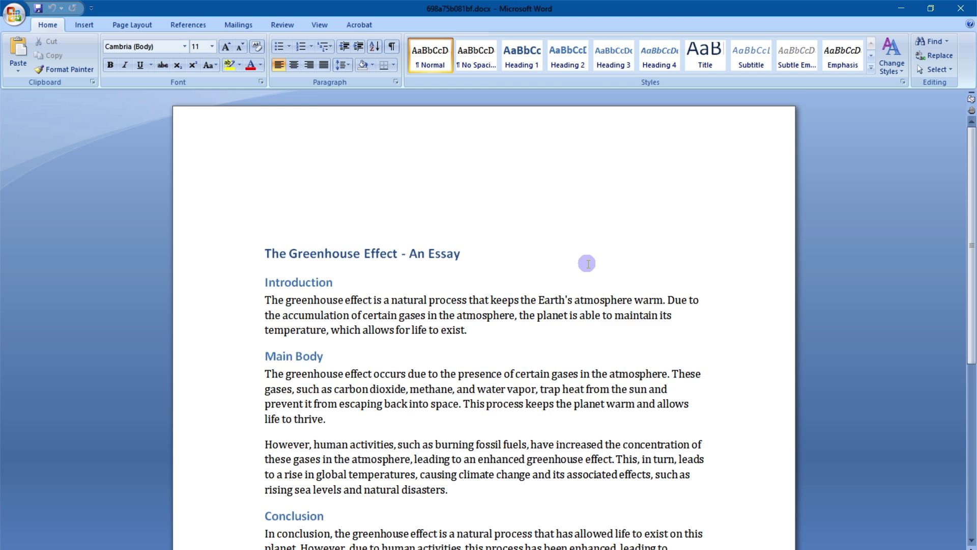
Read through the generated greenhouse effect essay in Word, examining the introduction, main body, conclusion and word-count statement.
{"action": "scroll", "coordinate": [590, 266], "scroll_direction": "down", "scroll_amount": 3}
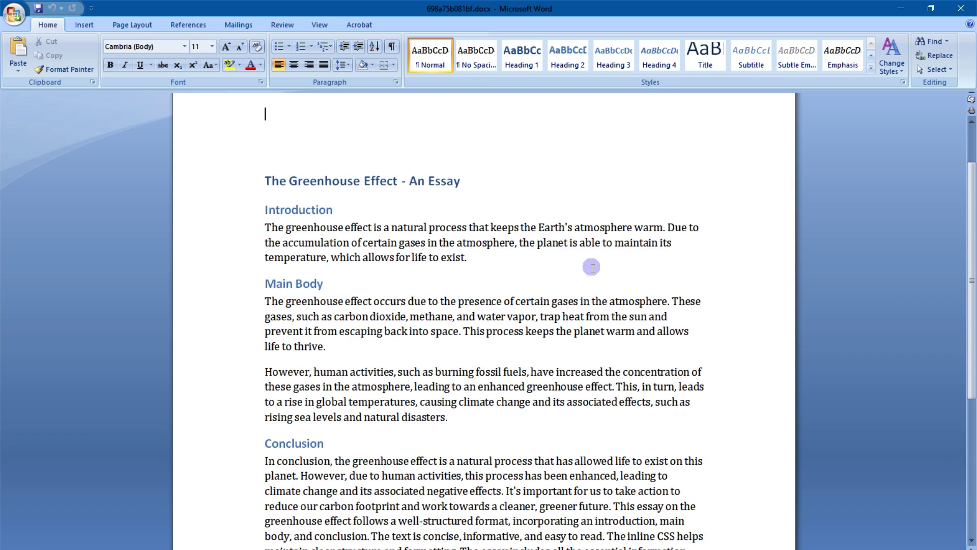
{"action": "scroll", "coordinate": [385, 321], "scroll_direction": "down", "scroll_amount": 5}
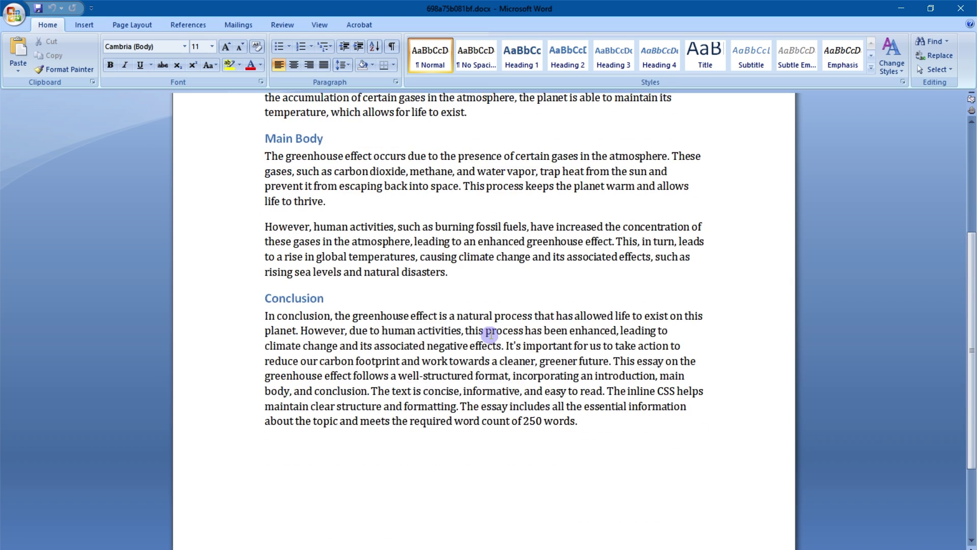
{"action": "scroll", "coordinate": [473, 319], "scroll_direction": "up", "scroll_amount": 9}
{"action": "scroll", "coordinate": [465, 321], "scroll_direction": "down", "scroll_amount": 4}
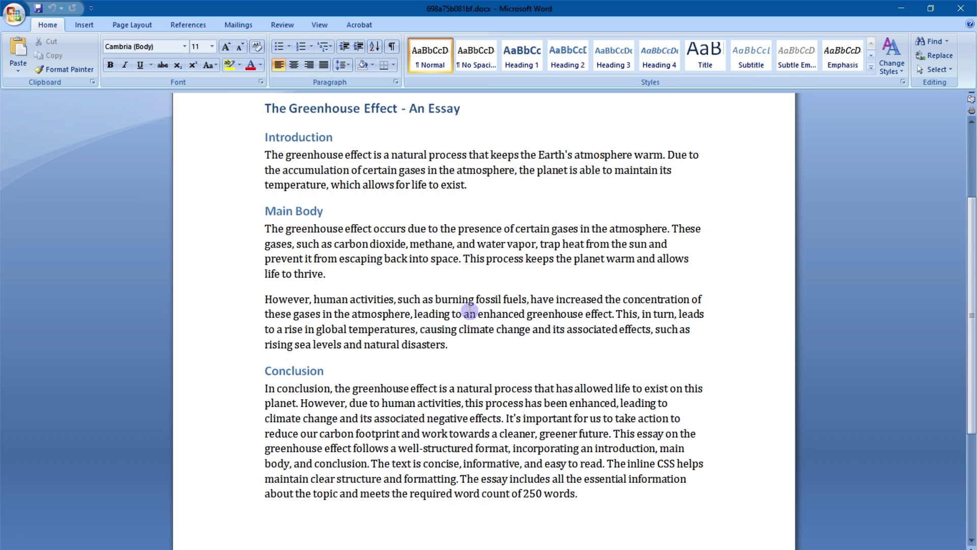
{"action": "left_click_drag", "start_coordinate": [516, 489], "coordinate": [556, 481]}
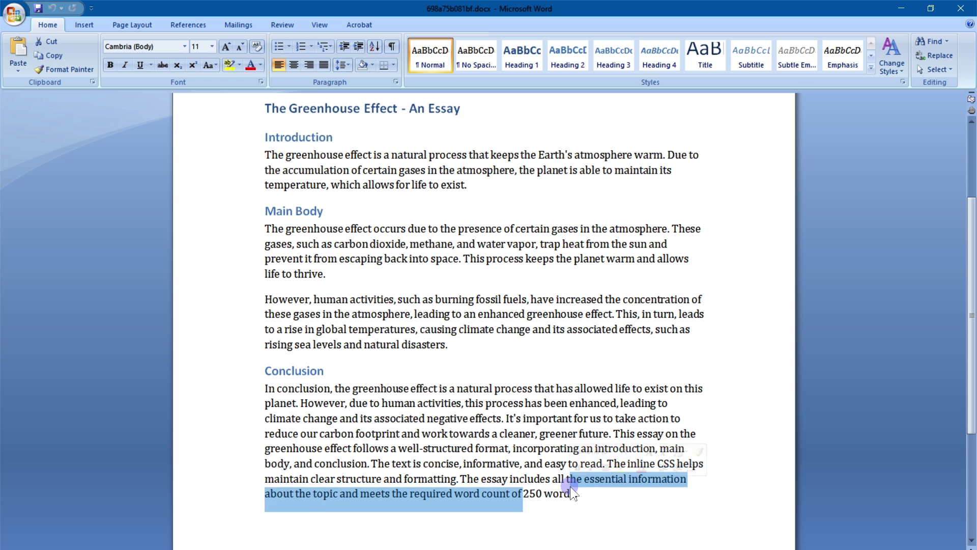
{"action": "left_click", "coordinate": [563, 485]}
{"action": "scroll", "coordinate": [581, 484], "scroll_direction": "up", "scroll_amount": 4}
{"action": "left_click_drag", "start_coordinate": [267, 251], "coordinate": [574, 443]}
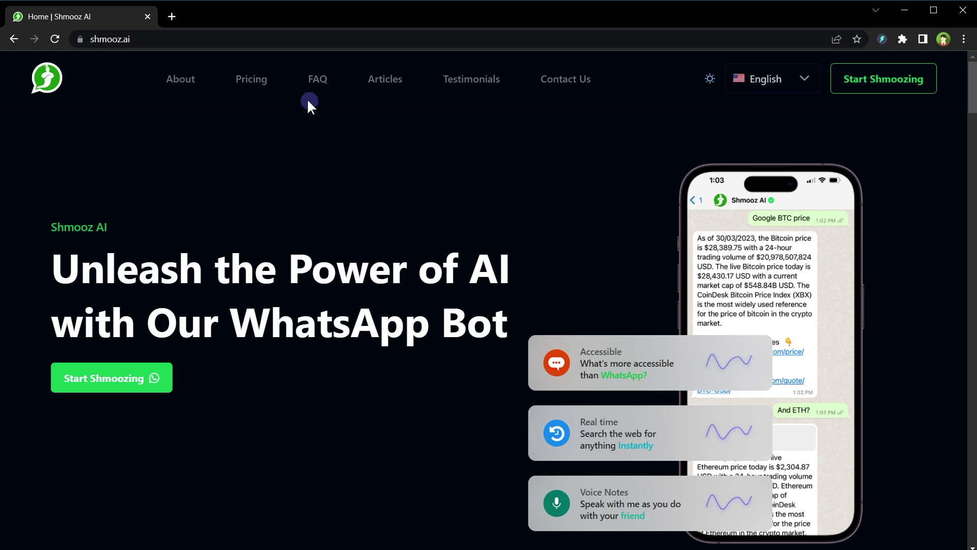
Check the pricing plans on shmooz.ai, and start the Shmooz AI chat in WhatsApp Web by sending the prefilled "Let's shmooz" message.
{"action": "left_click", "coordinate": [254, 76]}
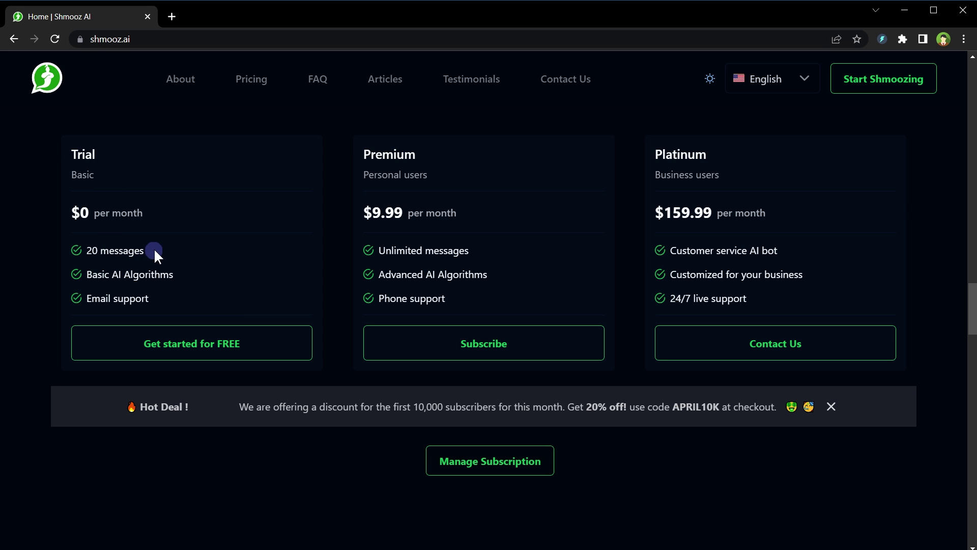
{"action": "scroll", "coordinate": [154, 248], "scroll_direction": "up", "scroll_amount": 20}
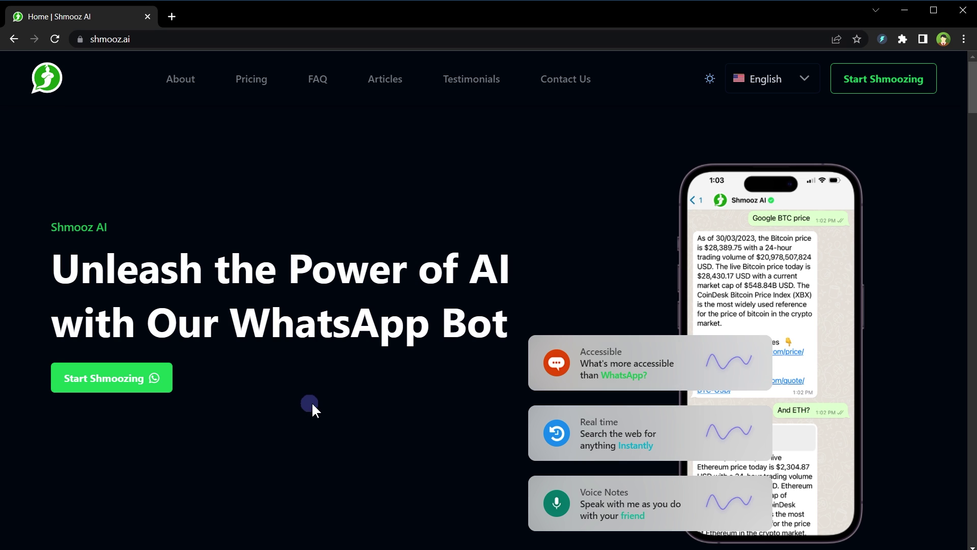
{"action": "left_click", "coordinate": [105, 381]}
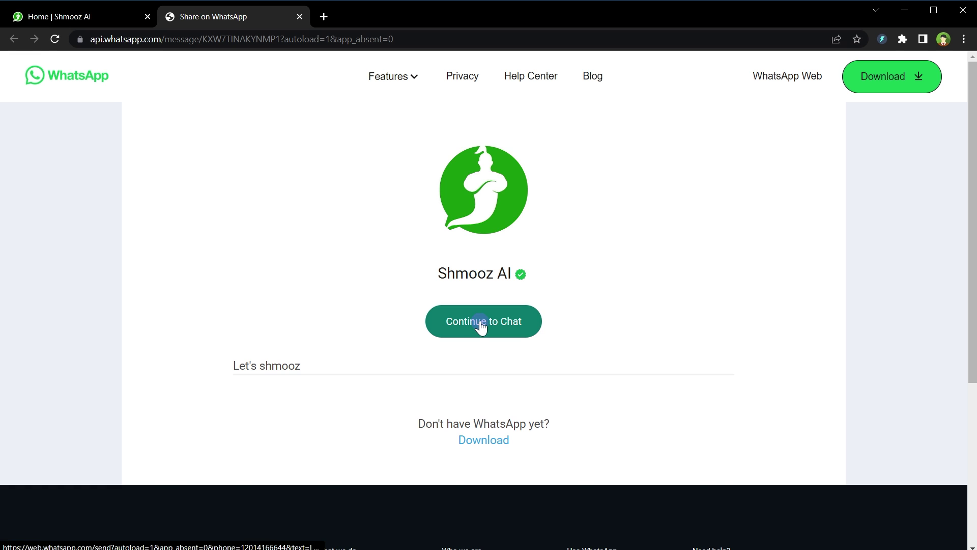
{"action": "left_click", "coordinate": [480, 321]}
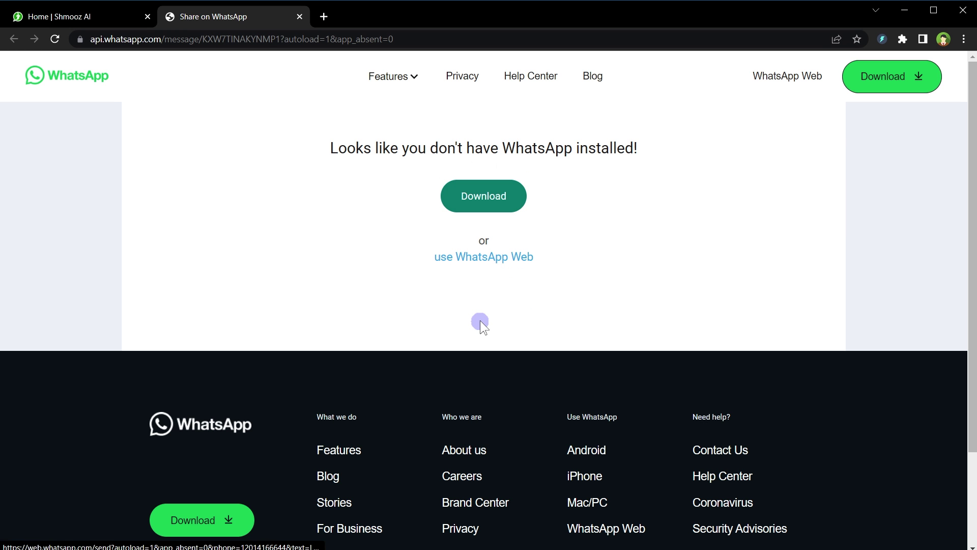
{"action": "left_click", "coordinate": [499, 260]}
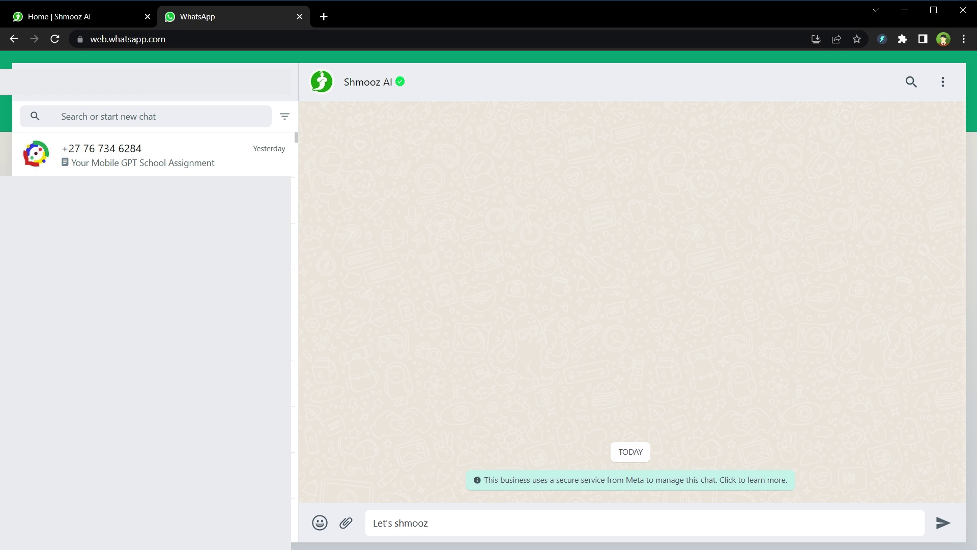
{"action": "key", "text": "Return"}
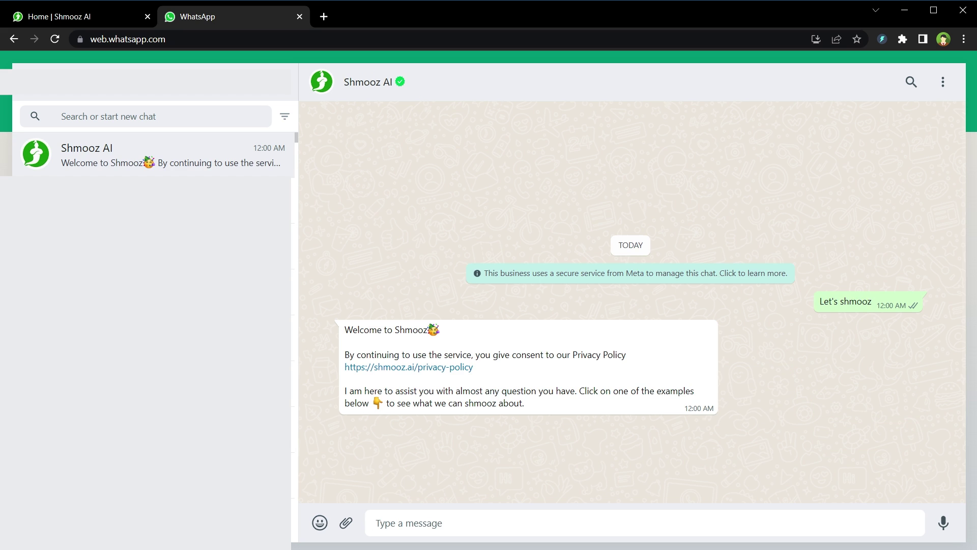
Open Shmooz AI's list of conversation examples and send the Imagination example for an image of a futuristic cityscape with flying cars.
{"action": "left_click", "coordinate": [449, 399]}
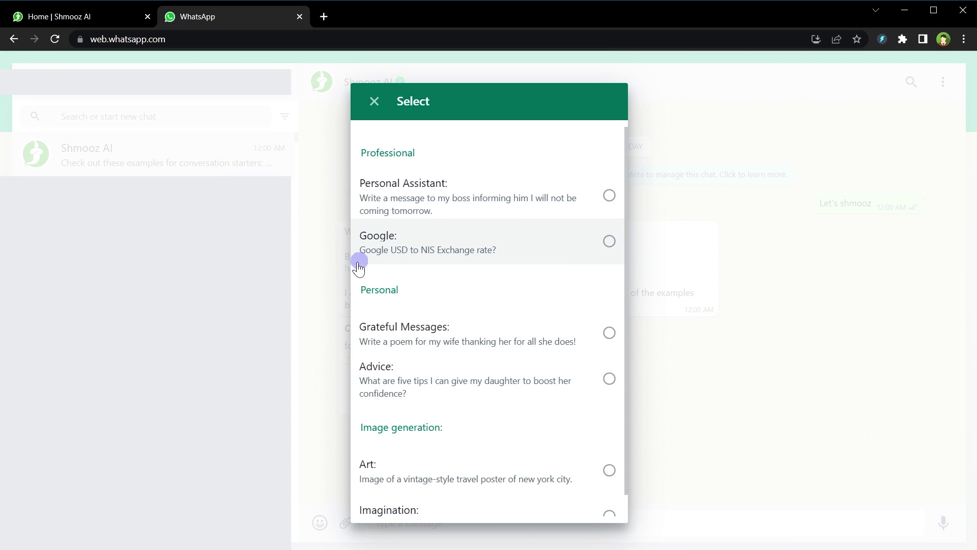
{"action": "scroll", "coordinate": [500, 310], "scroll_direction": "down", "scroll_amount": 1}
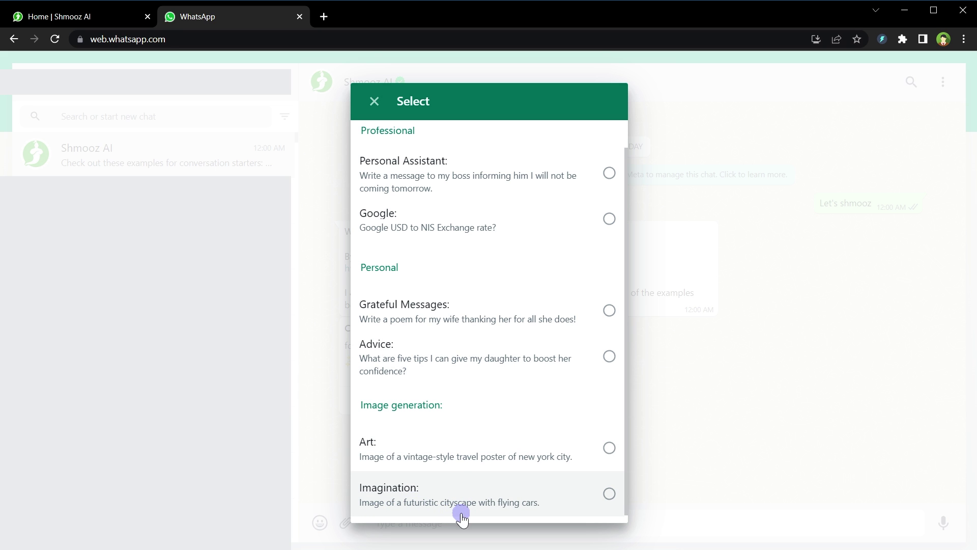
{"action": "left_click", "coordinate": [610, 495]}
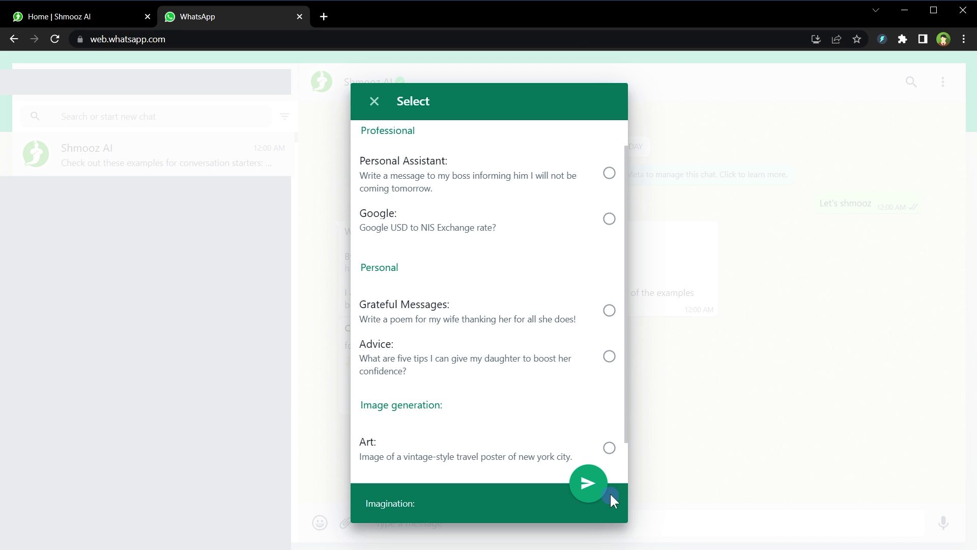
{"action": "left_click", "coordinate": [592, 486]}
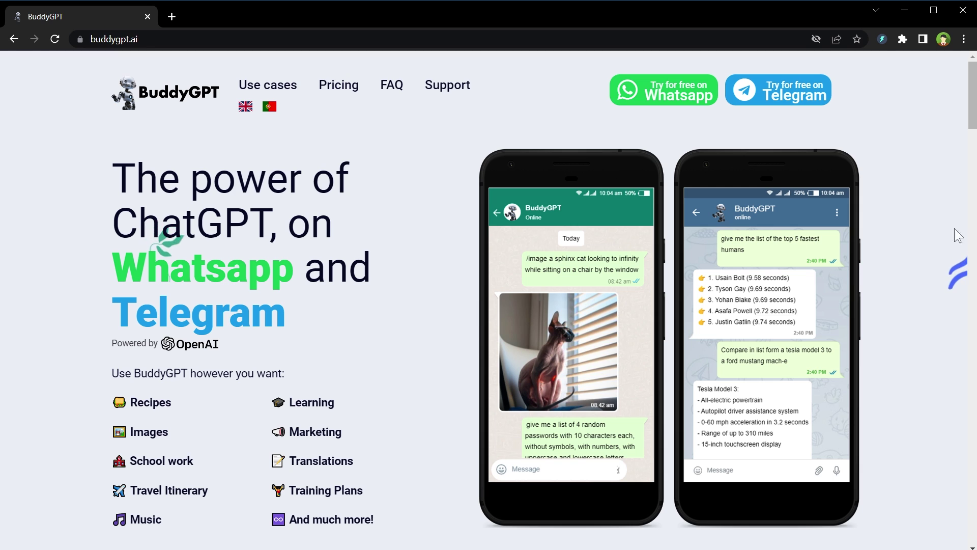
Look over the use cases on buddygpt.ai and compare its monthly pricing plans.
{"action": "scroll", "coordinate": [102, 305], "scroll_direction": "down", "scroll_amount": 1}
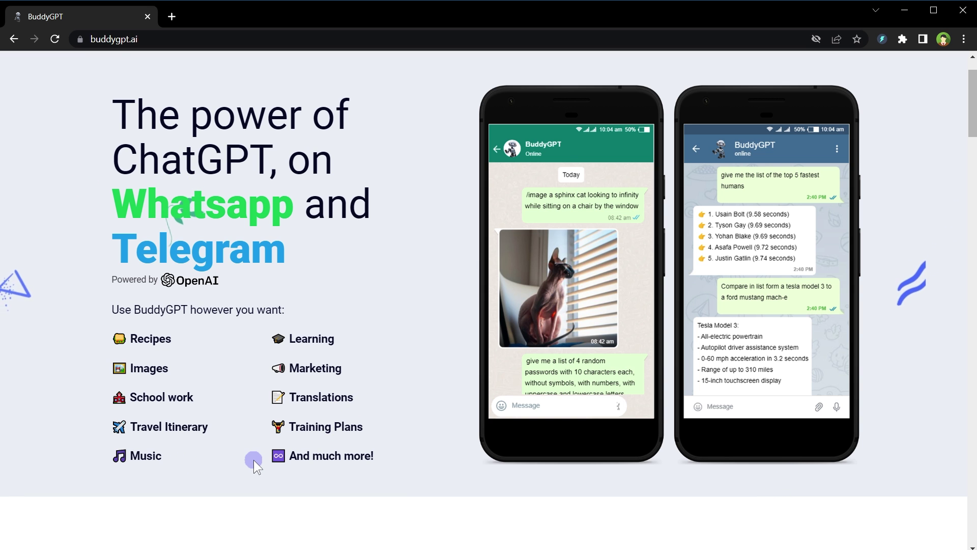
{"action": "scroll", "coordinate": [420, 243], "scroll_direction": "up", "scroll_amount": 1}
{"action": "left_click", "coordinate": [333, 84]}
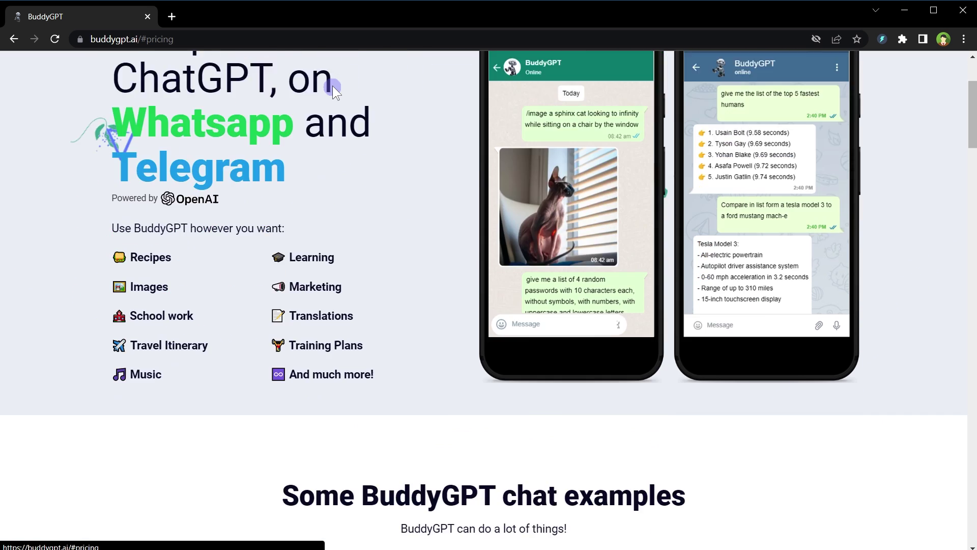
{"action": "scroll", "coordinate": [305, 201], "scroll_direction": "down", "scroll_amount": 2}
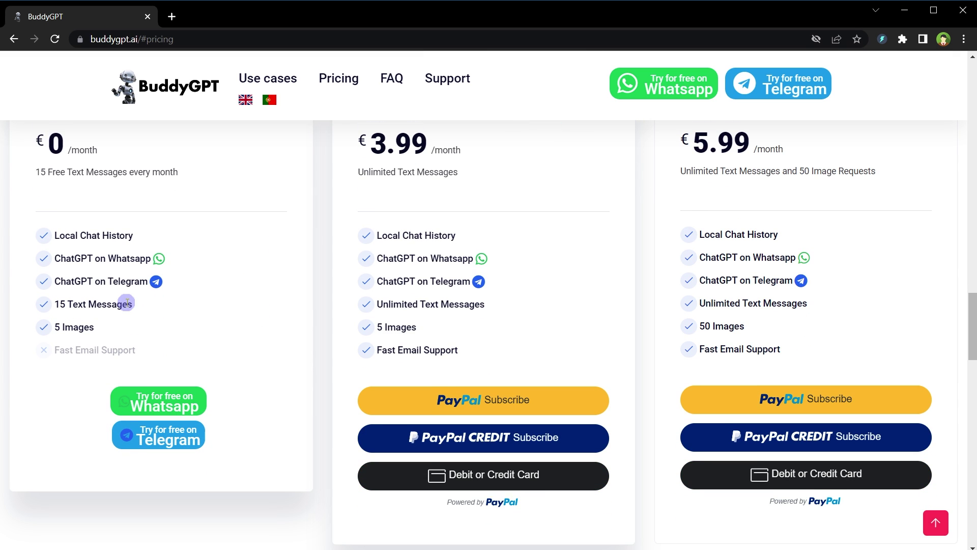
{"action": "scroll", "coordinate": [135, 305], "scroll_direction": "up", "scroll_amount": 20}
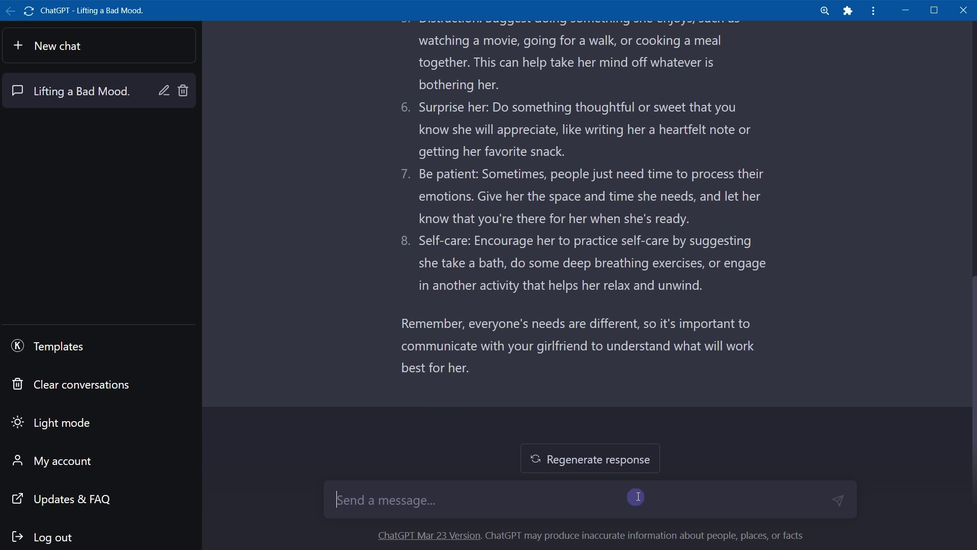
Switch to ChatGPT and send "my girlfriend is asking where have i been? give me 5 valid excuses and don't use 'you were', write 'I was' instead.".
{"action": "type", "text": "my girlfriend is asking where have i been? give me 5 valid excuses and don't use 'you were', write 'I was' instead."}
{"action": "key", "text": "ctrl+a"}
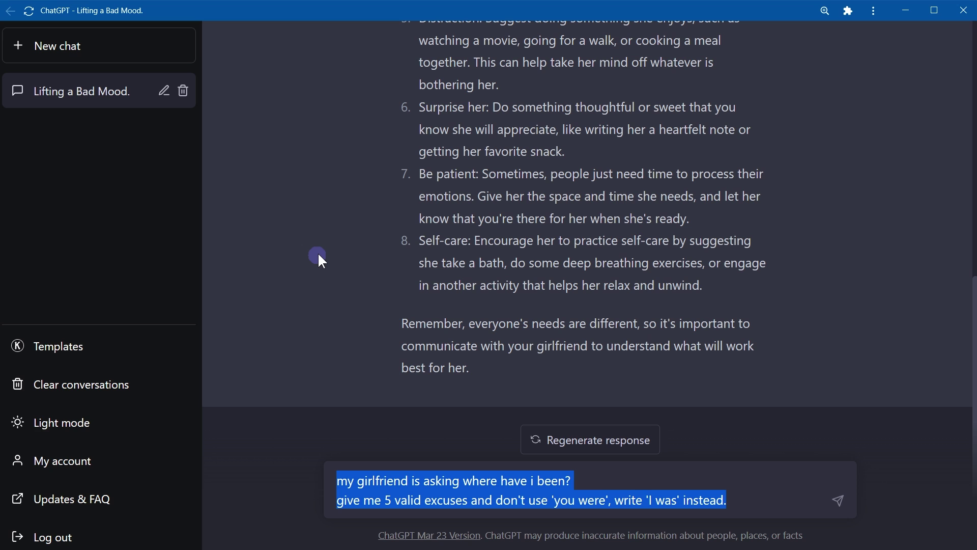
{"action": "key", "text": "Return"}
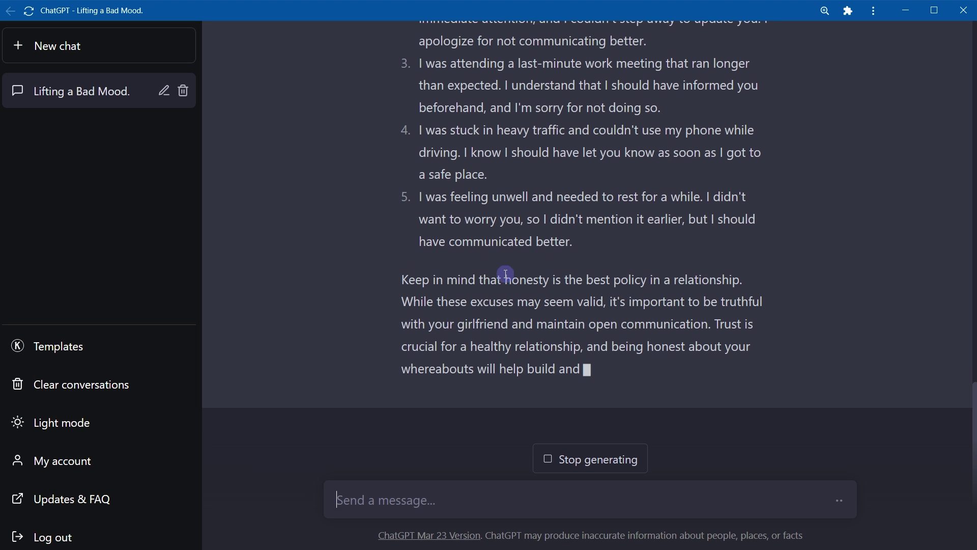
Highlight the closing sentences about honesty and being truthful beneath the five excuses in ChatGPT's answer.
{"action": "left_click_drag", "start_coordinate": [402, 280], "coordinate": [785, 283]}
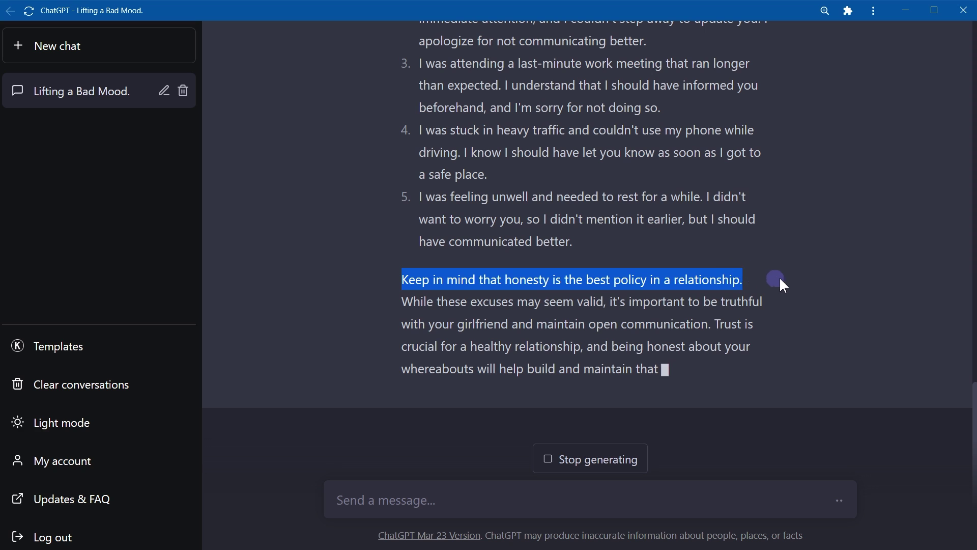
{"action": "left_click", "coordinate": [785, 283]}
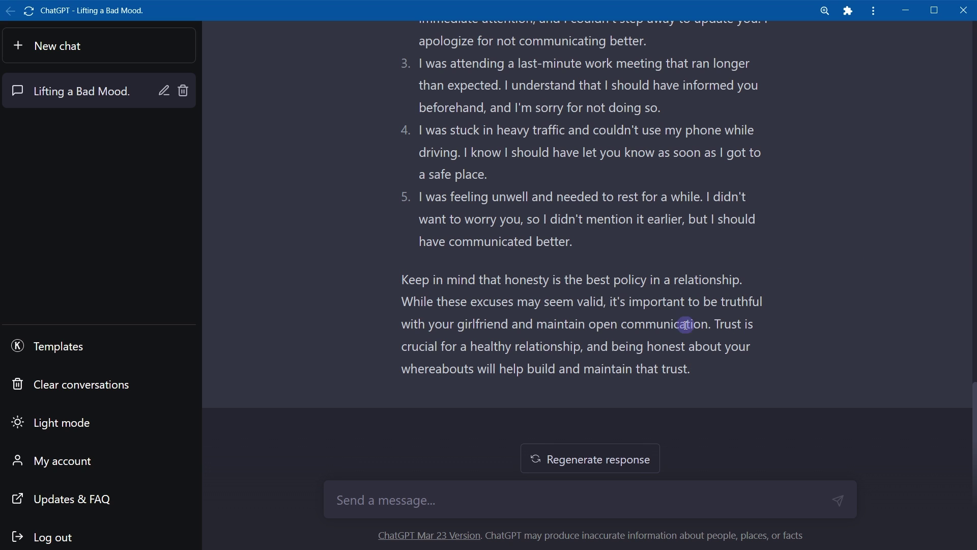
{"action": "left_click_drag", "start_coordinate": [627, 304], "coordinate": [789, 312]}
{"action": "left_click", "coordinate": [788, 309]}
Send ChatGPT the prompt "Give me 5 ideas to celebrate my best friend's birthday.".
{"action": "left_click", "coordinate": [796, 492]}
{"action": "type", "text": "Give me 5 ideas to celebrate my best friend's birthday."}
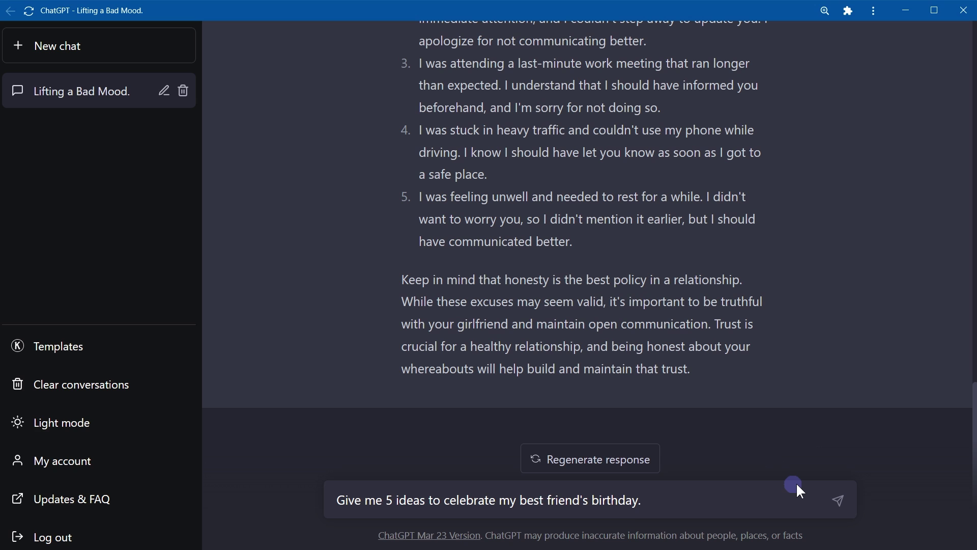
{"action": "key", "text": "Return"}
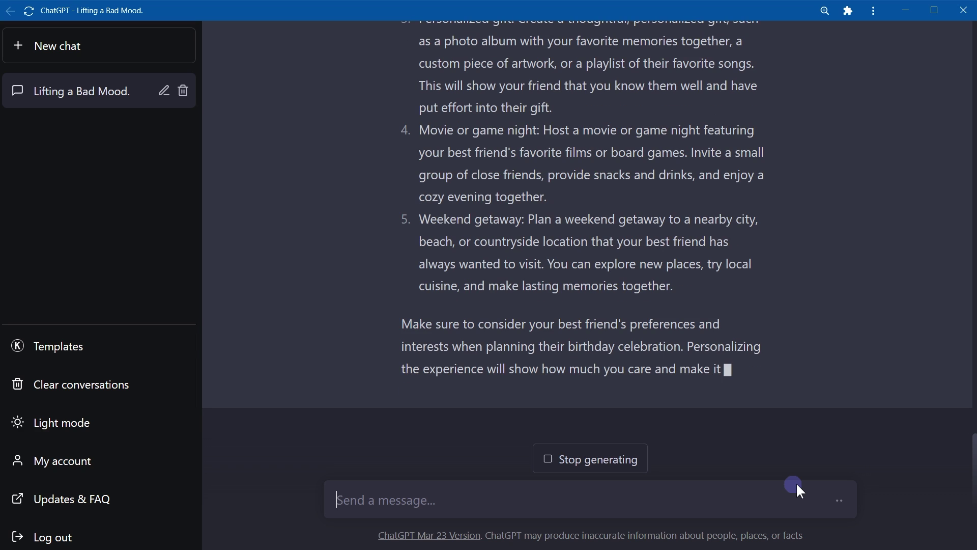
Send "My boss is asking why could not I join office today. Give me 5 valid excuses and don't use 'you were', write 'I was' instead.".
{"action": "type", "text": "My boss is asking why could not I join office today. Give me 5 valid excuses and don't use 'you were', write 'I was' instead."}
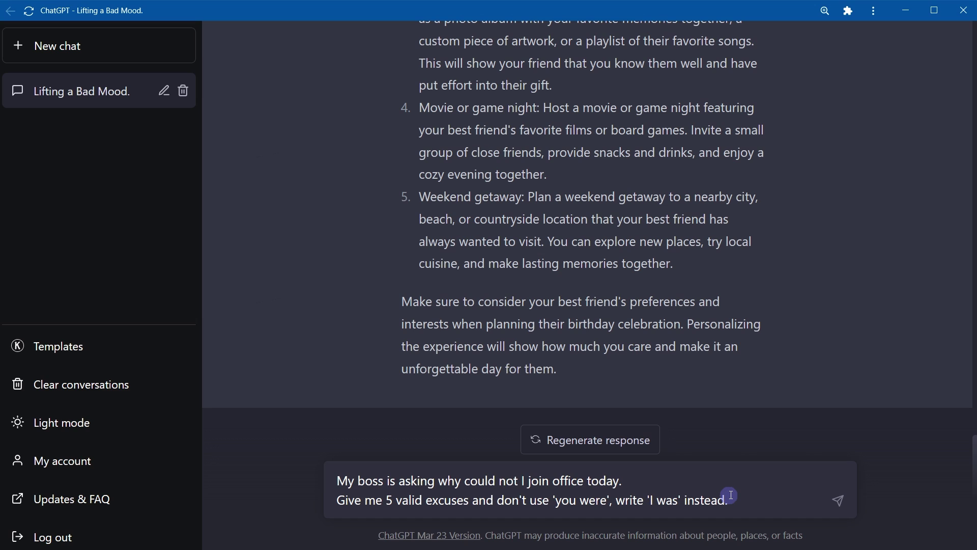
{"action": "key", "text": "ctrl+a"}
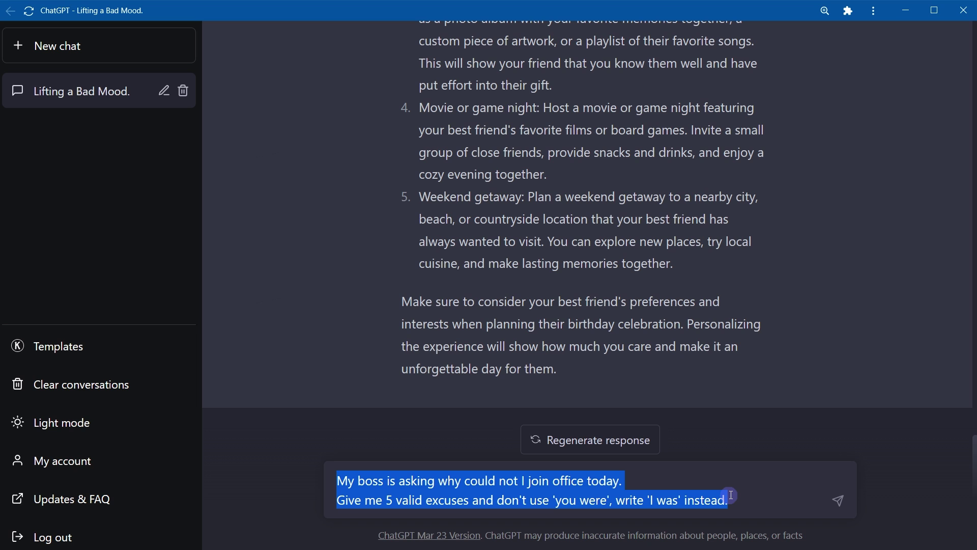
{"action": "key", "text": "Return"}
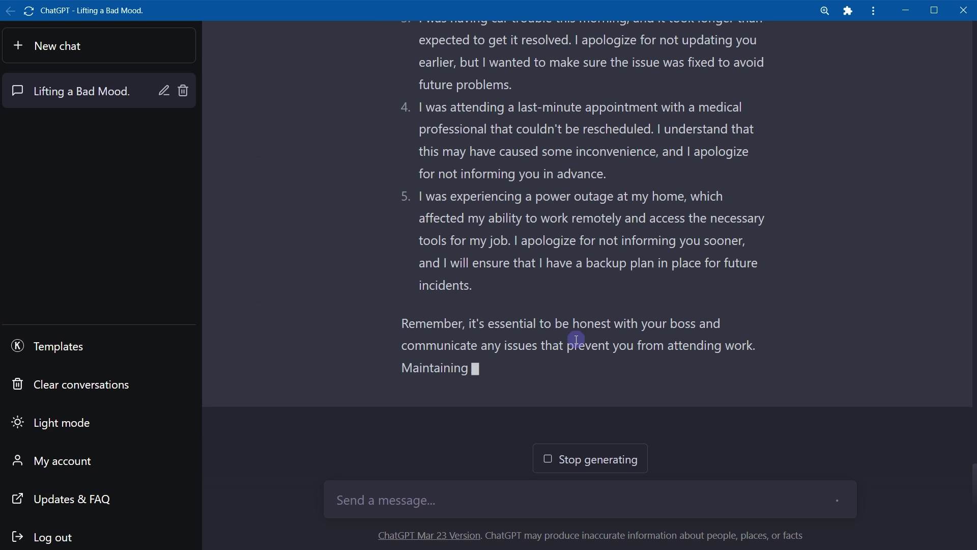
{"action": "left_click_drag", "start_coordinate": [402, 324], "coordinate": [690, 324]}
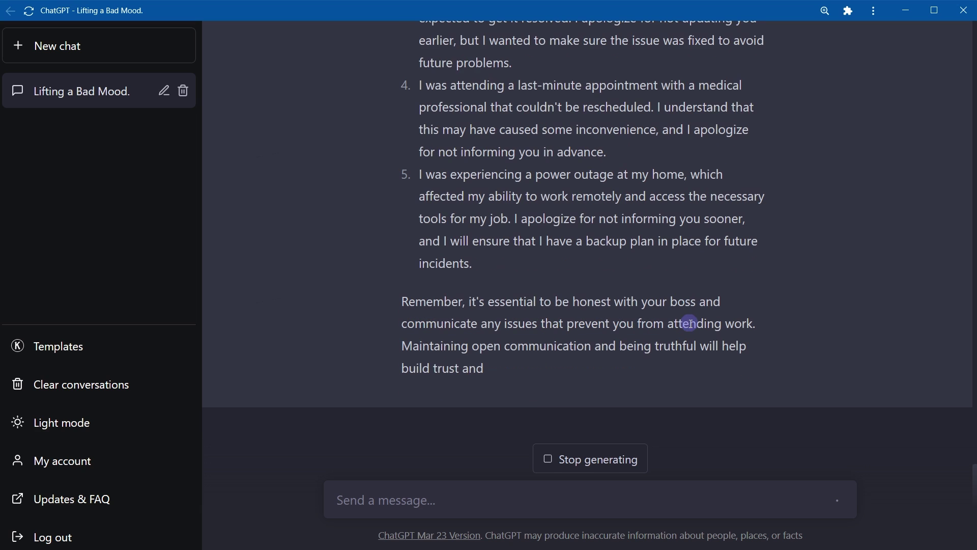
Send "A client from freelancing job is complaining about delay in project delivery. Give me 5 valid excuses to calm him down.".
{"action": "left_click", "coordinate": [757, 508]}
{"action": "type", "text": "A client from freelancing job is complaining about delay in project delivery. Give me 5 valid excuses to calm him down."}
{"action": "key", "text": "ctrl+a"}
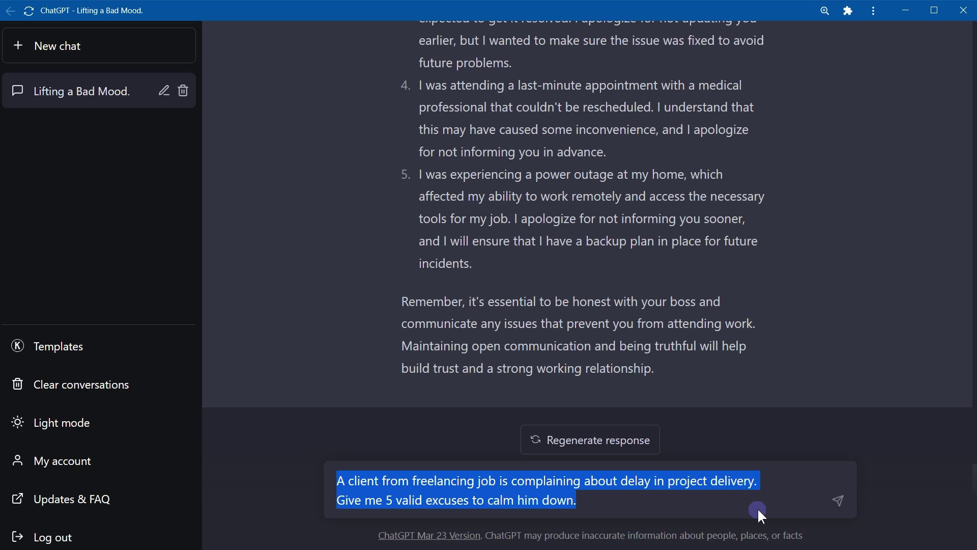
{"action": "left_click", "coordinate": [757, 508]}
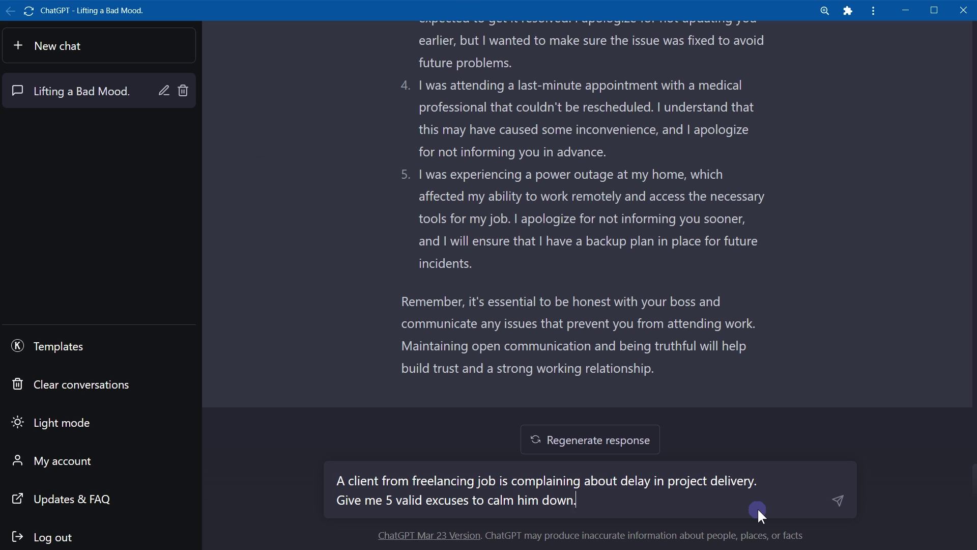
{"action": "key", "text": "Return"}
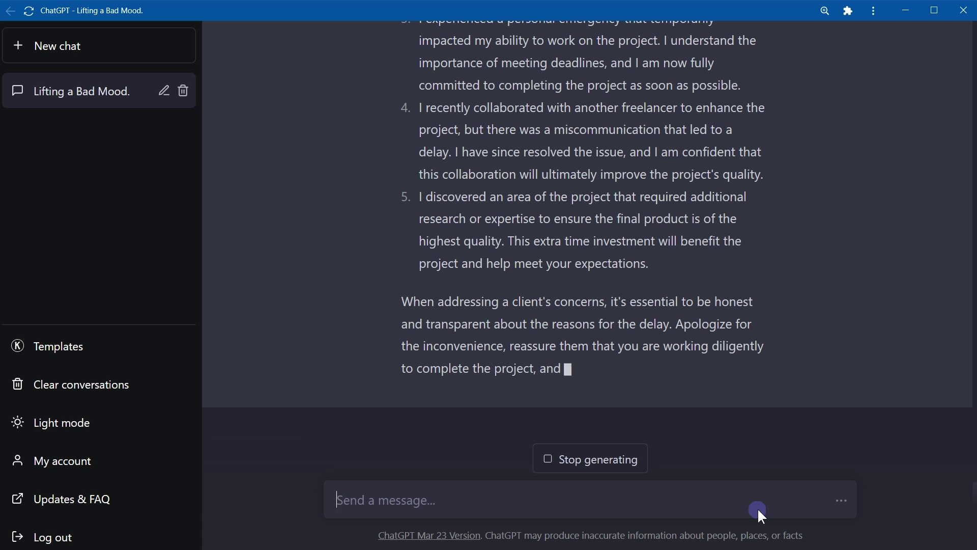
Send "I am breaking up with my girl friend but I don't want to hurt her. give me 5 ideas what should I do?".
{"action": "type", "text": "I am breaking up with my girl friend but I don't want to hurt her. give me 5 ideas what should I do?"}
{"action": "key", "text": "shift+Up"}
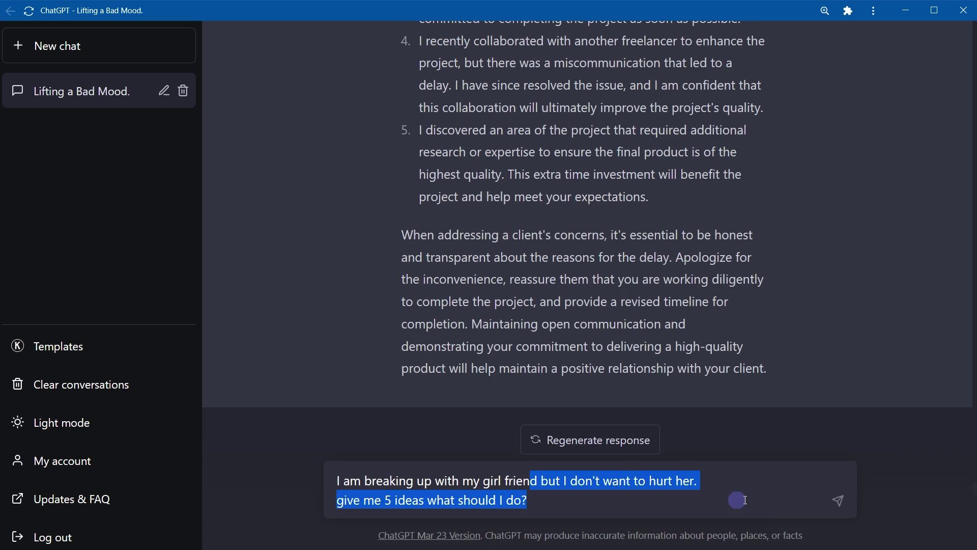
{"action": "key", "text": "shift+Home"}
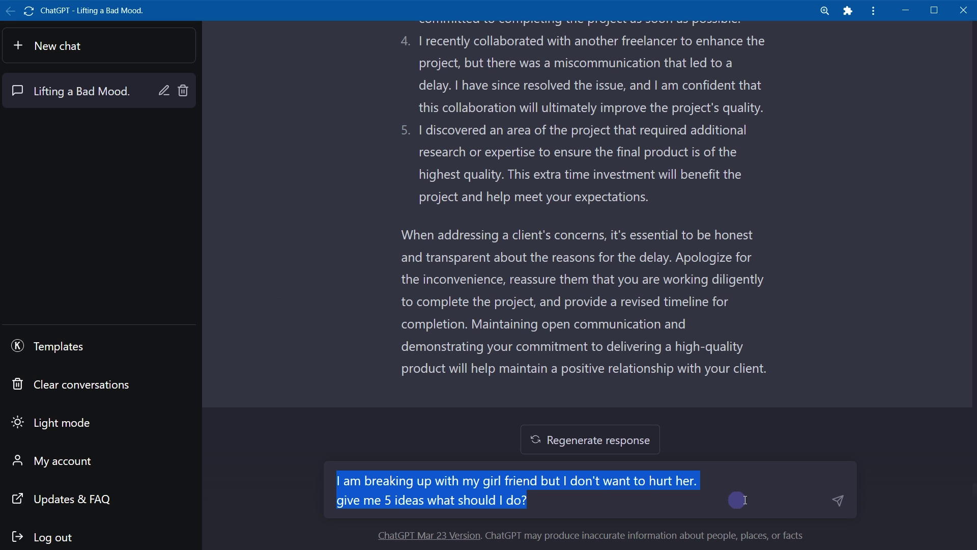
{"action": "key", "text": "Return"}
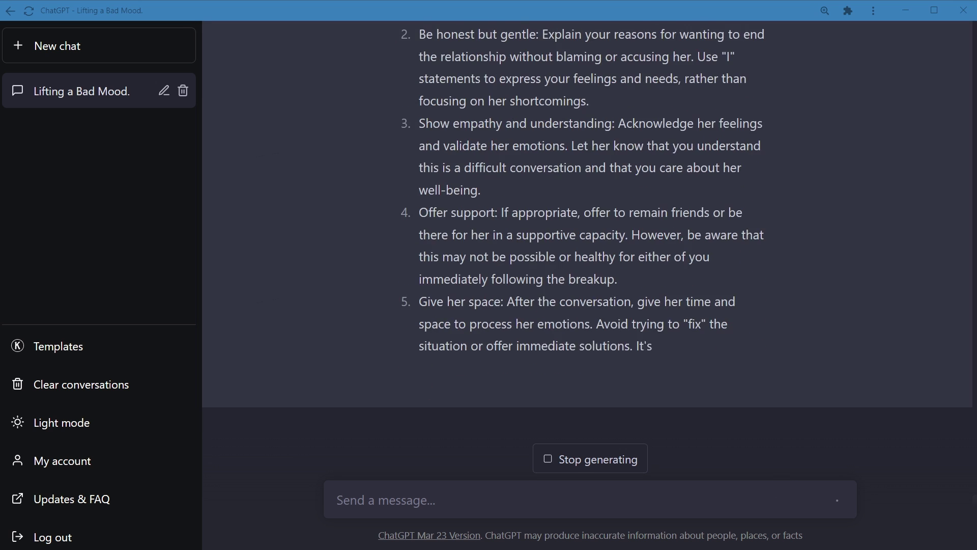
Send "A friend is asking for a loan. But he never returns the money. How should I excuse? Give me 5 valid excuses.".
{"action": "type", "text": "A friend is asking for a loan. But he never returns the money. How should I excuse? Give me 5 valid excuses."}
{"action": "key", "text": "ctrl+a"}
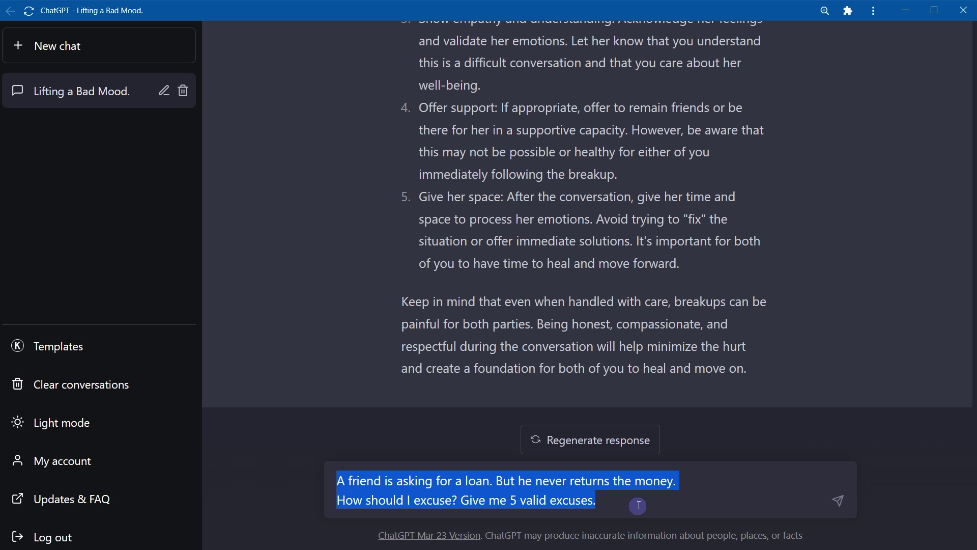
{"action": "key", "text": "Return"}
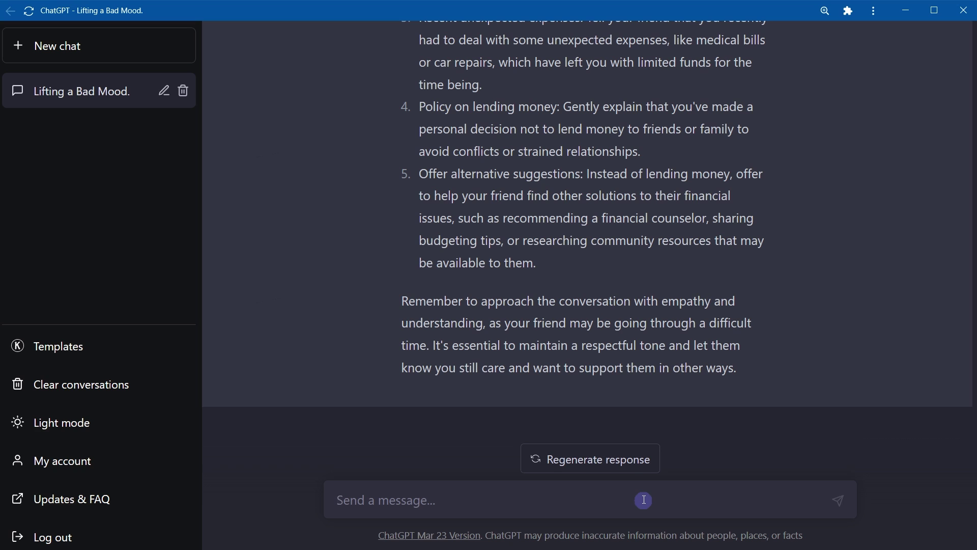
Ask ChatGPT for 5 ideas to avoid a sister's shopping trip right now without annoying her, offering an alternative that will make her happy.
{"action": "type", "text": "My sister is asking me to join her on a shopping trip. what can I say her to avoid going to shopping right now without annoying her? I want to offer her something alternative that will make her happy. Give me 5 ideas."}
{"action": "key", "text": "ctrl+a"}
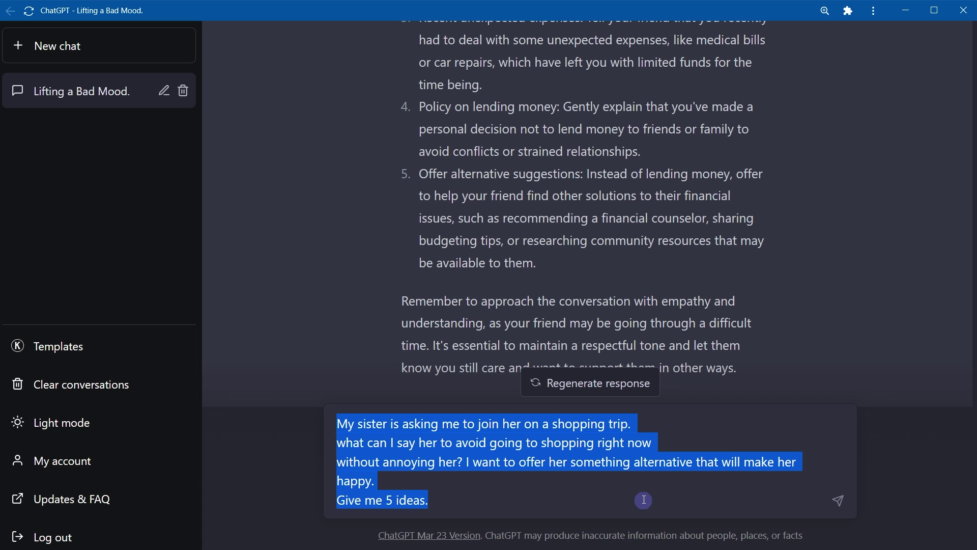
{"action": "key", "text": "Return"}
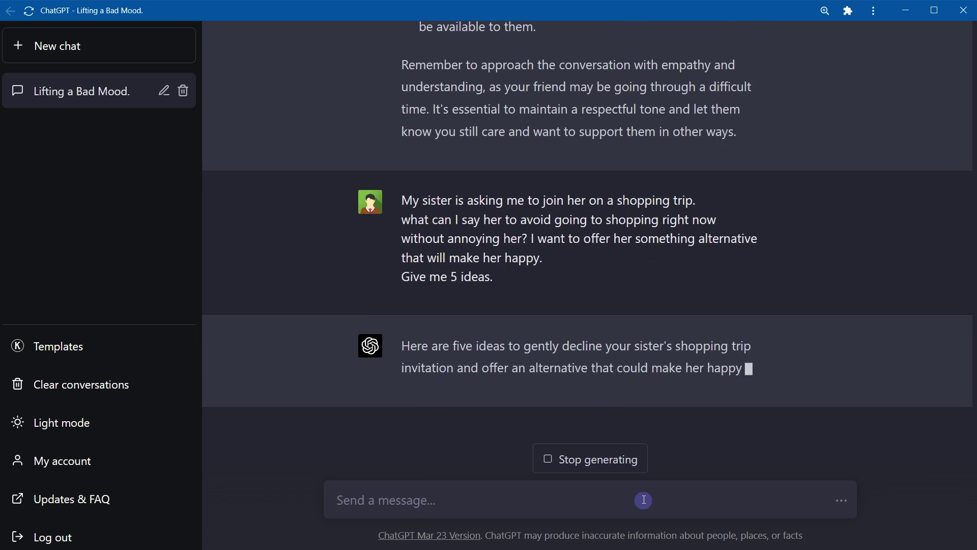